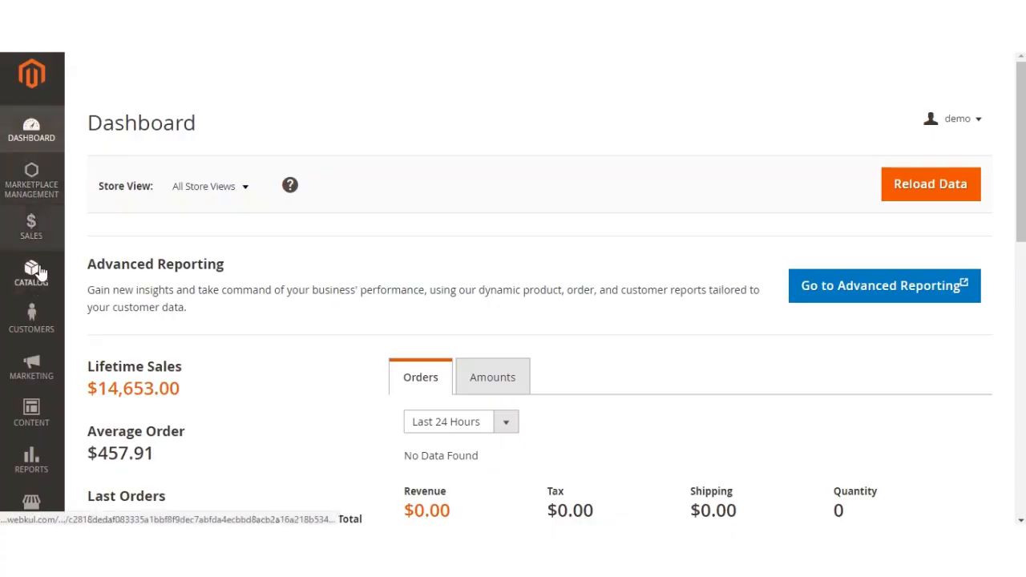
- Open the store Configuration page from the Stores settings
scroll(184, 349, down, 5)
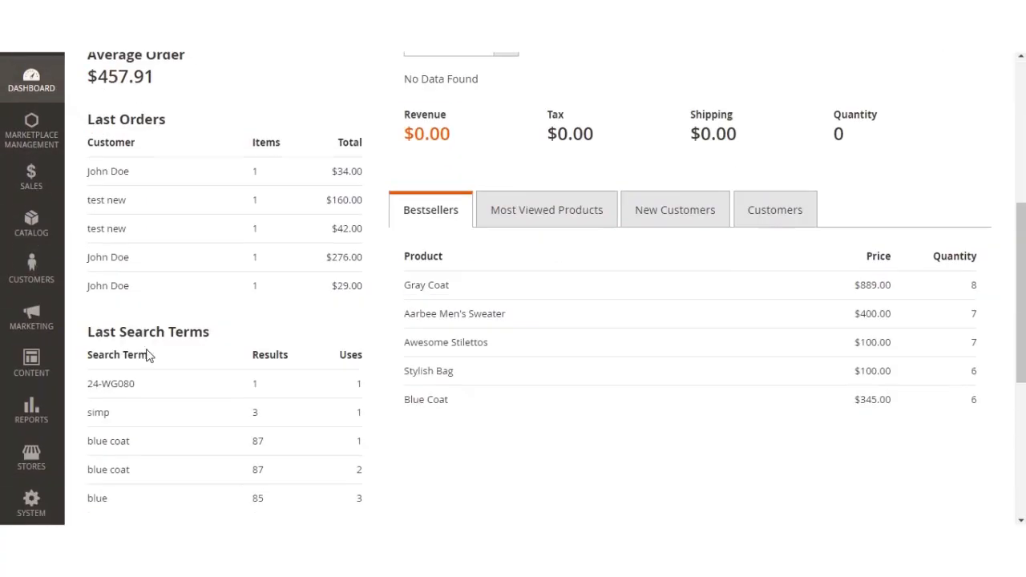
click(49, 479)
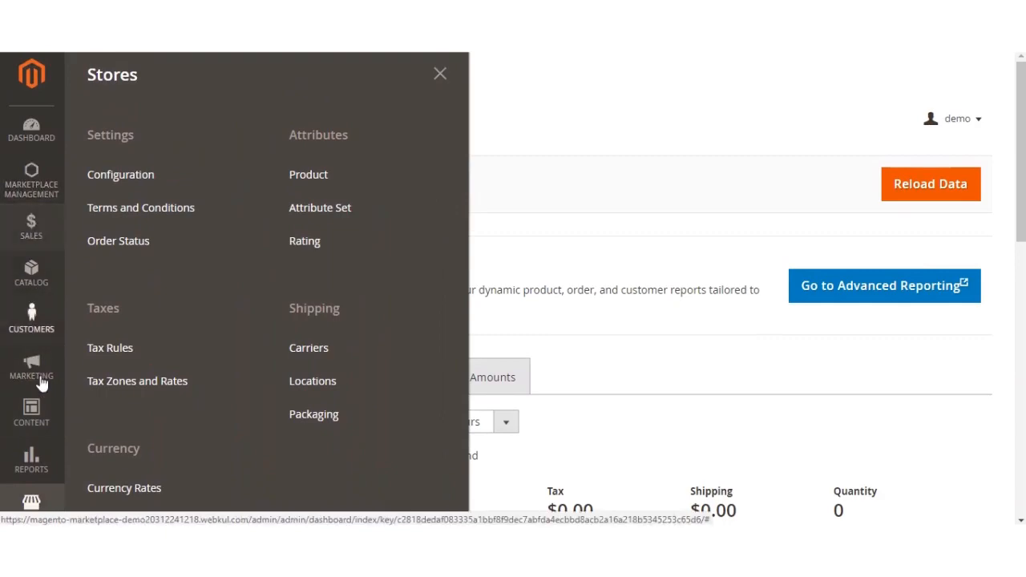
scroll(40, 361, down, 3)
scroll(48, 321, up, 3)
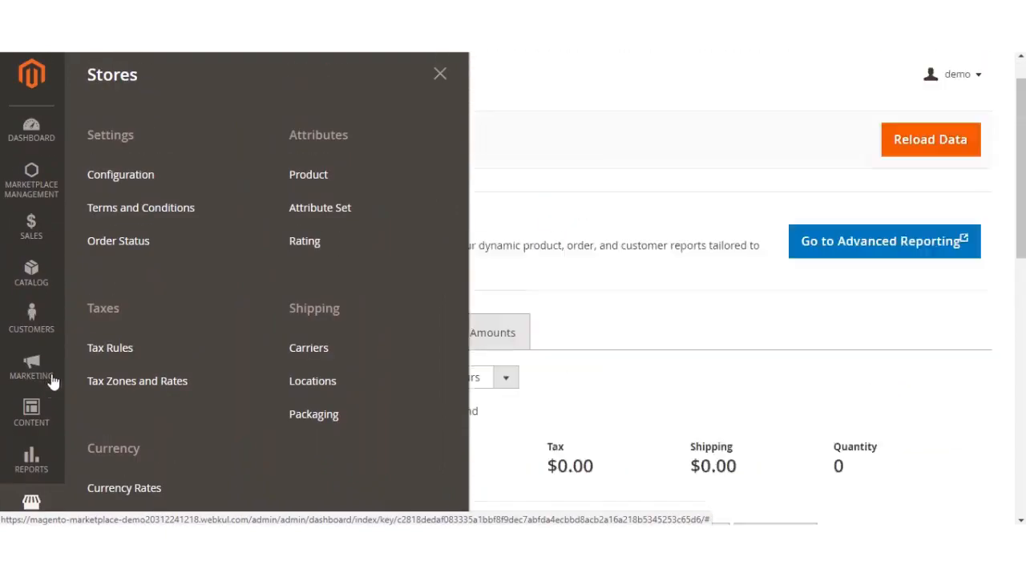
click(136, 175)
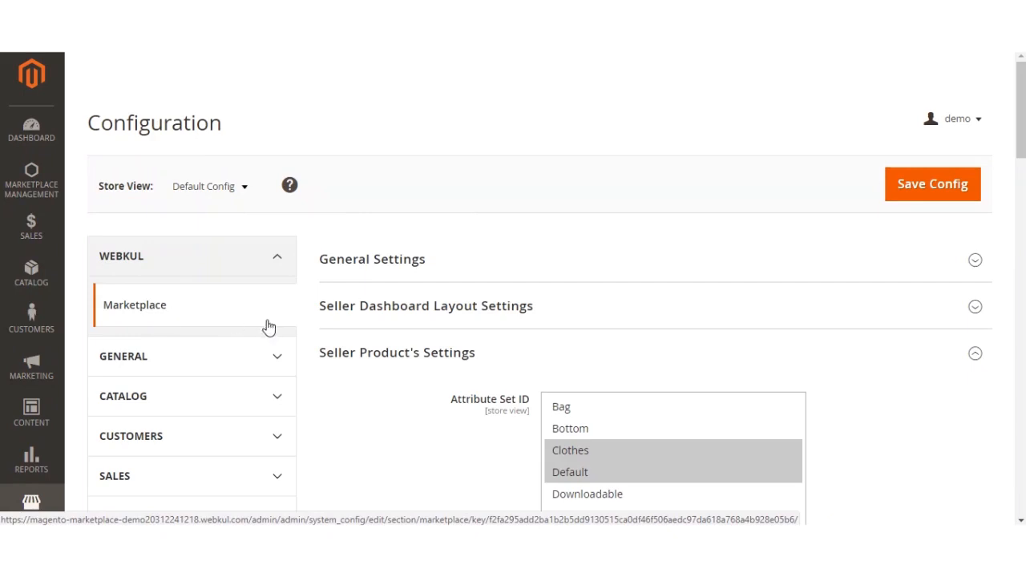
- Collapse the Seller Product's, Seller Profile Page and Marketplace Seller Review settings, and expand General Settings
click(373, 353)
scroll(406, 317, down, 3)
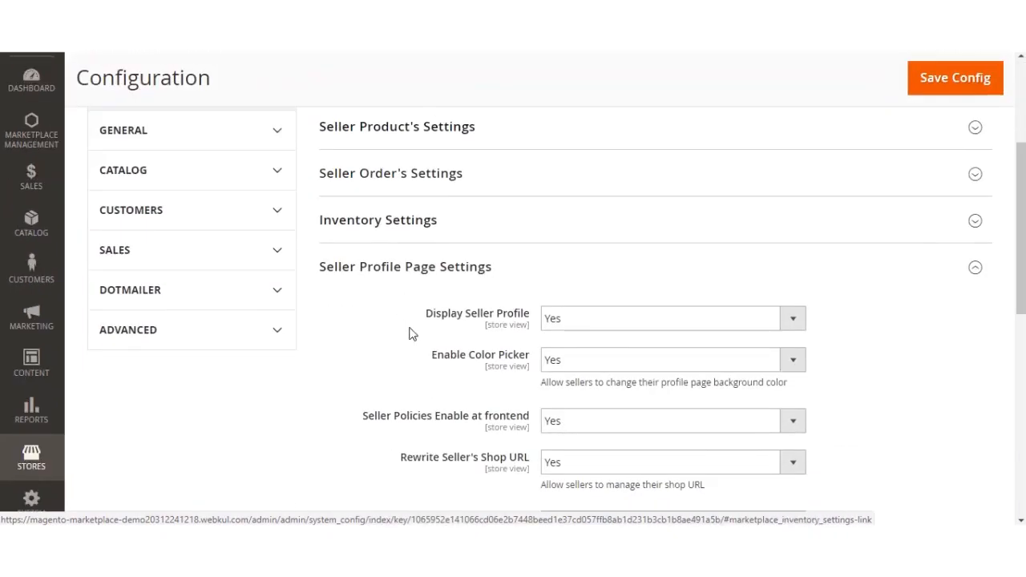
click(426, 270)
click(425, 319)
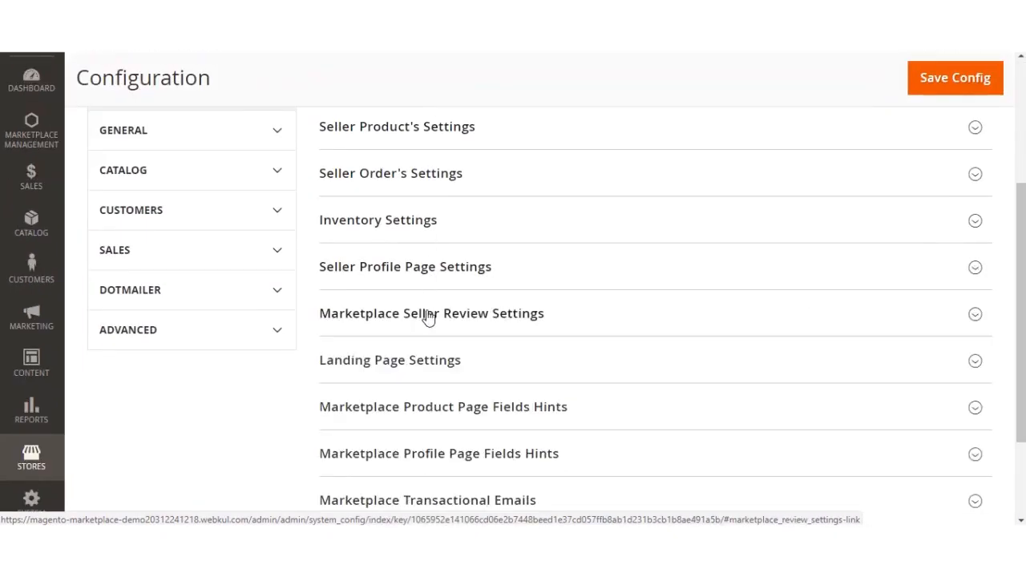
scroll(427, 320, down, 2)
scroll(424, 324, up, 5)
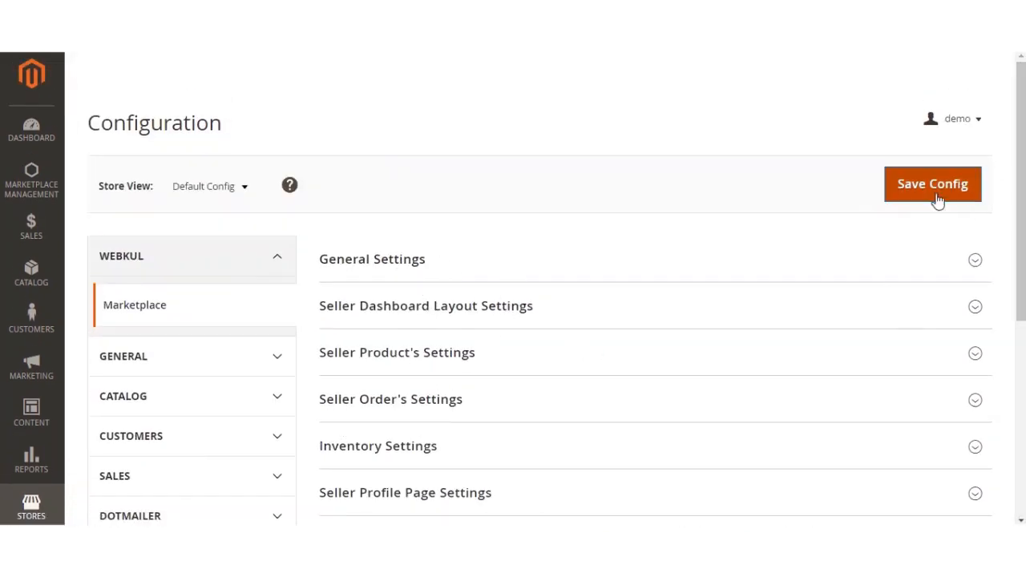
click(416, 269)
scroll(416, 270, down, 1)
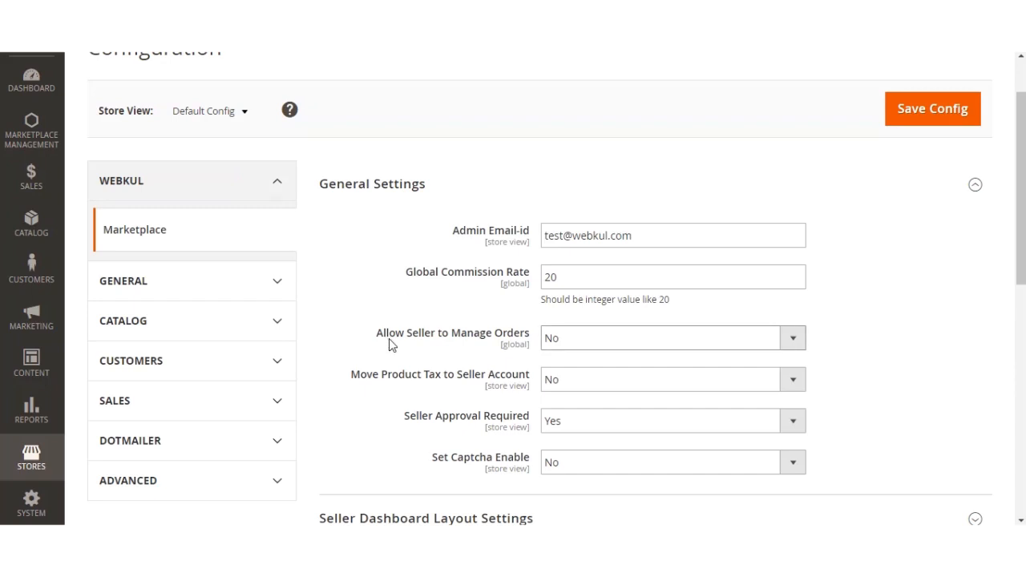
- Switch Allow Seller to Manage Orders to Yes and back to No
click(765, 346)
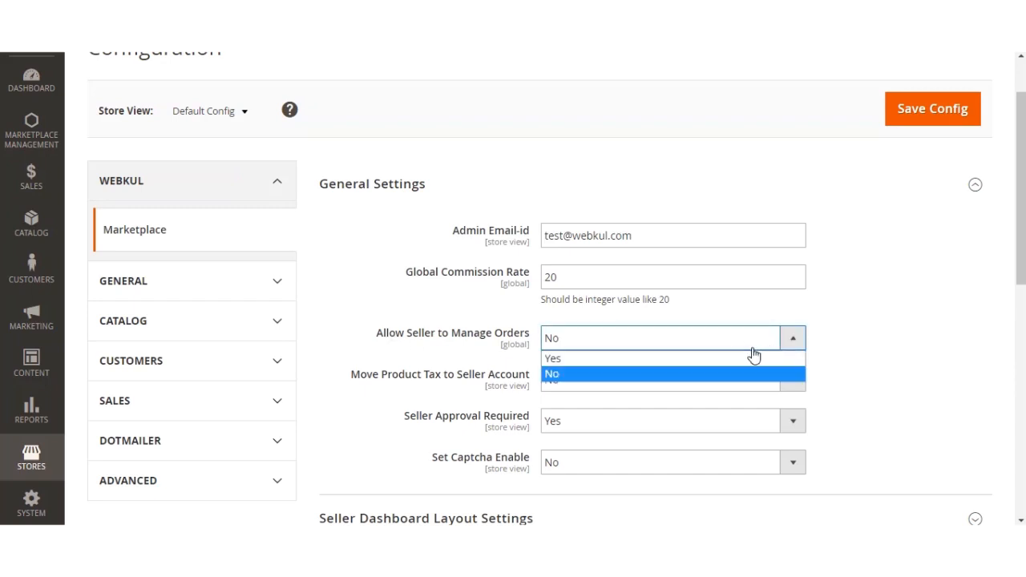
click(687, 359)
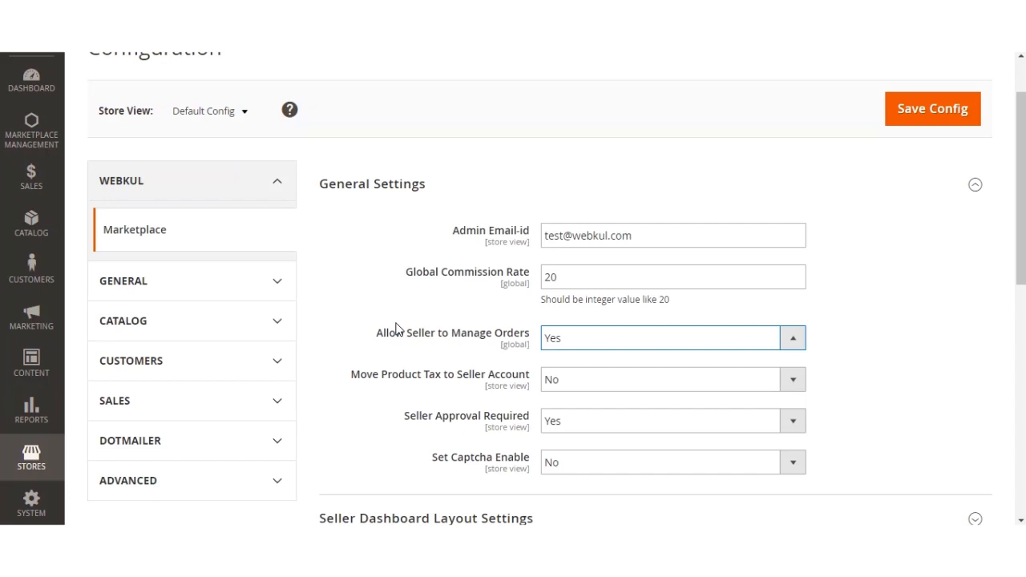
click(683, 343)
click(662, 374)
click(575, 339)
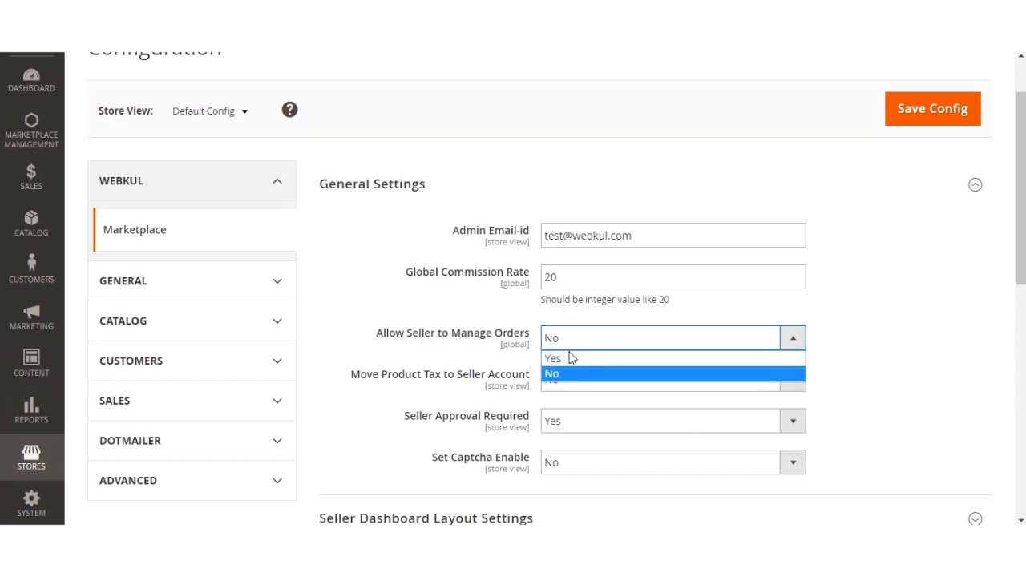
click(435, 333)
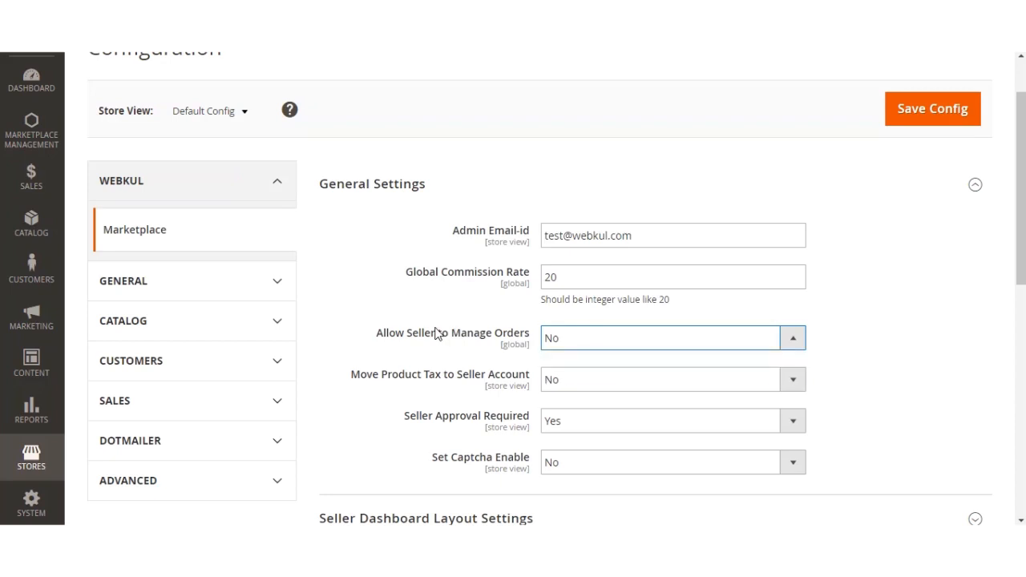
- Set Move Product Tax to Seller Account to Yes and check the options for Seller Approval Required
scroll(435, 333, down, 1)
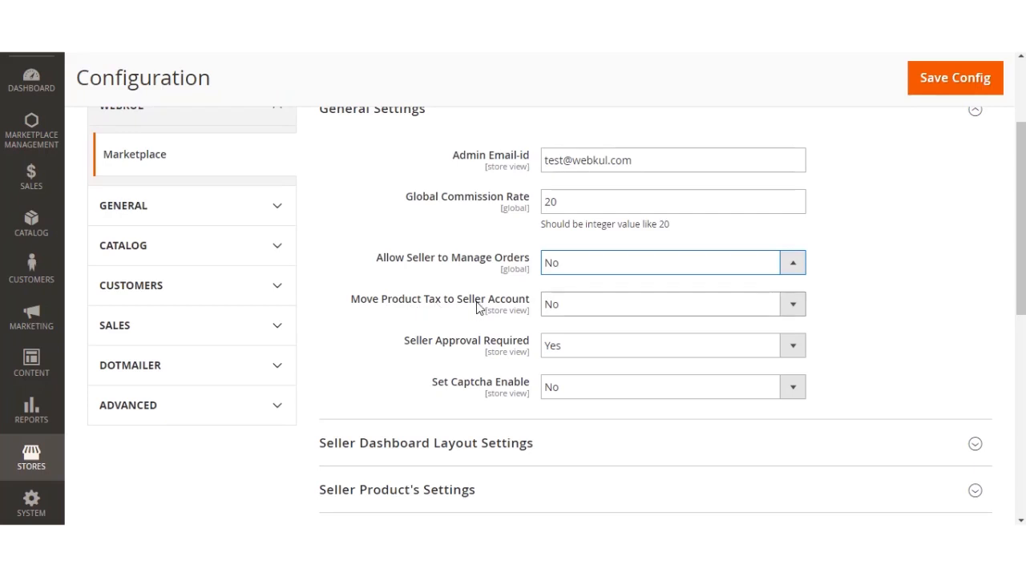
click(639, 311)
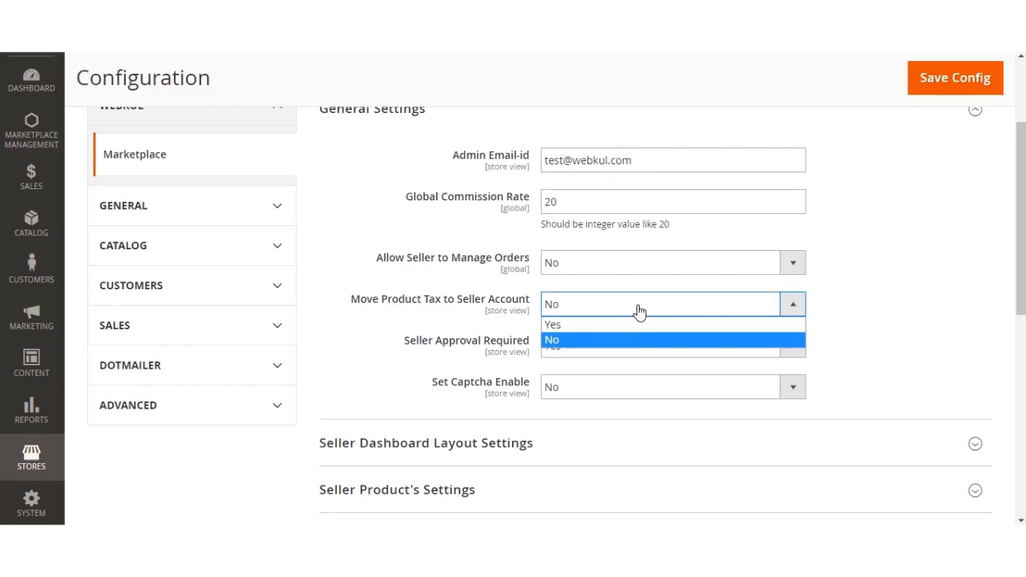
click(628, 326)
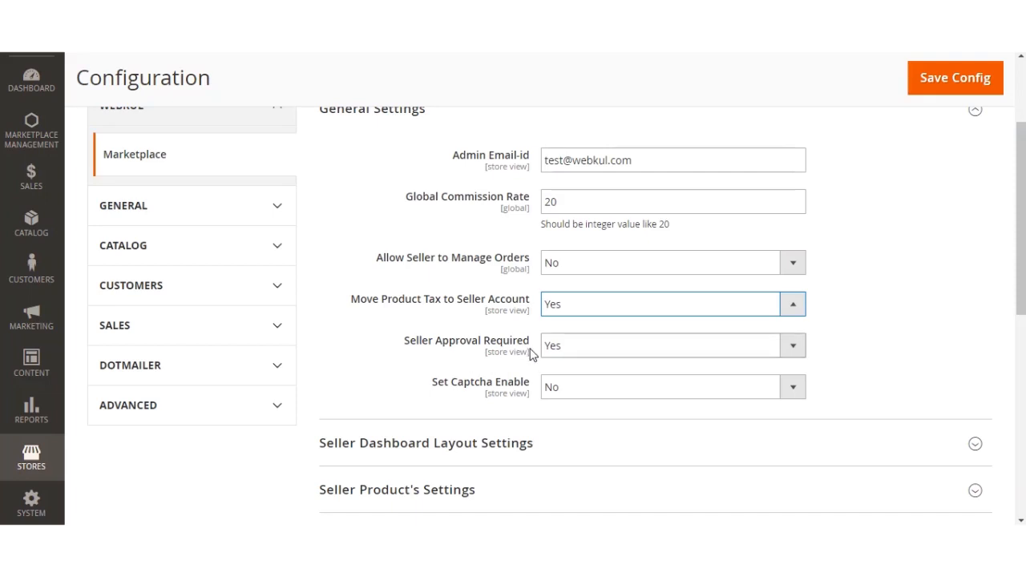
click(591, 358)
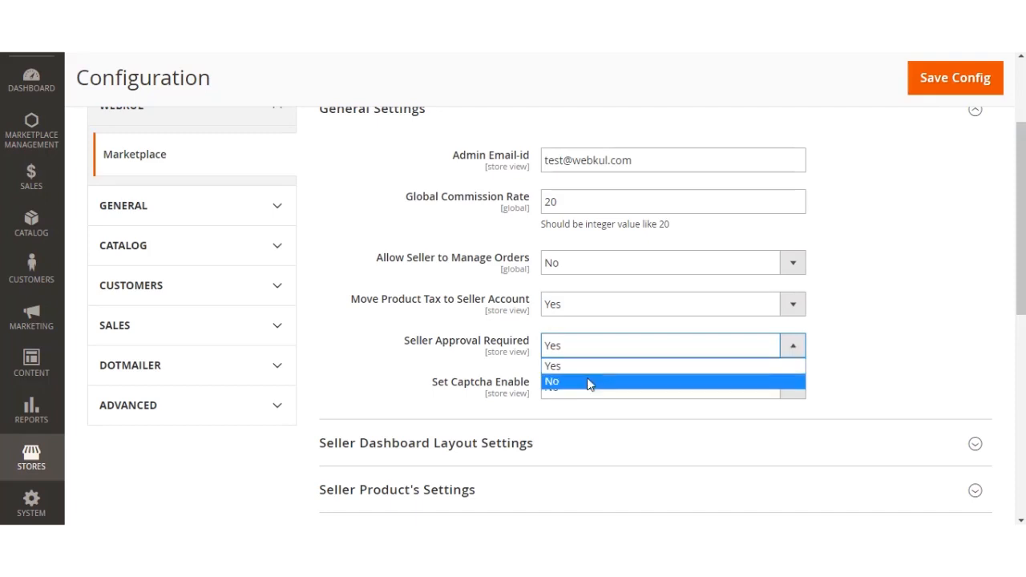
click(410, 353)
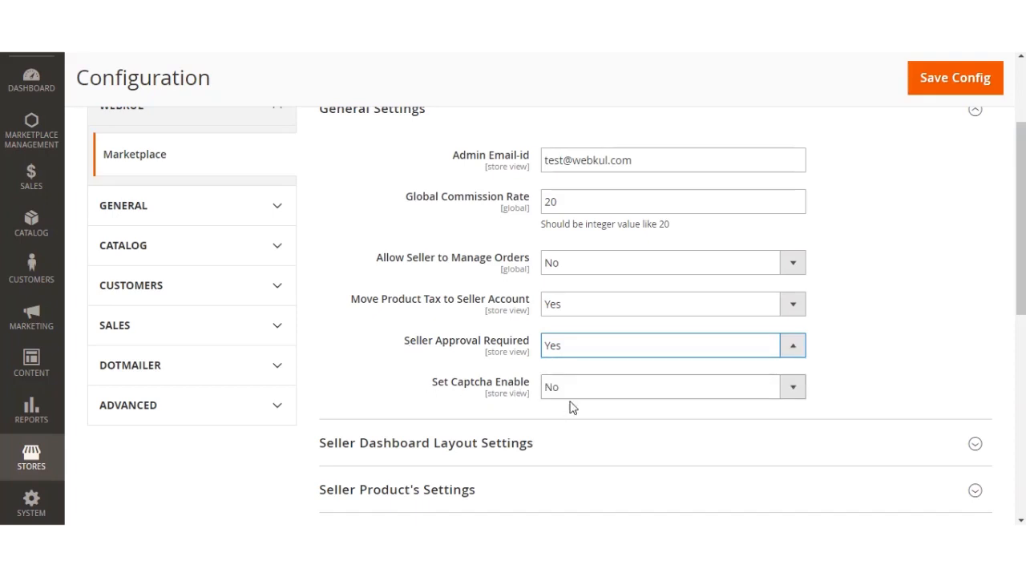
- Change Set Captcha Enable to Yes and collapse General Settings
click(607, 394)
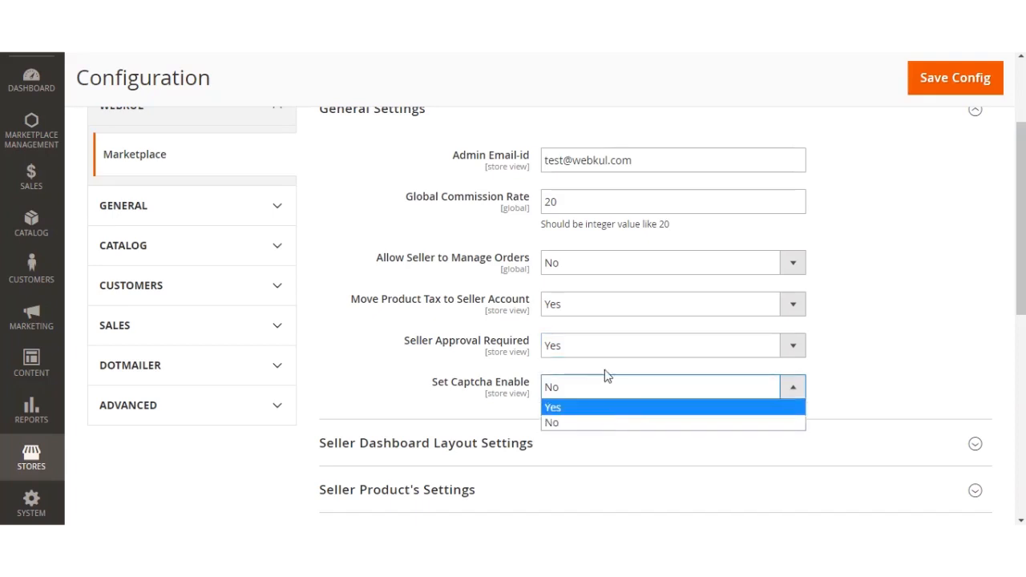
click(341, 47)
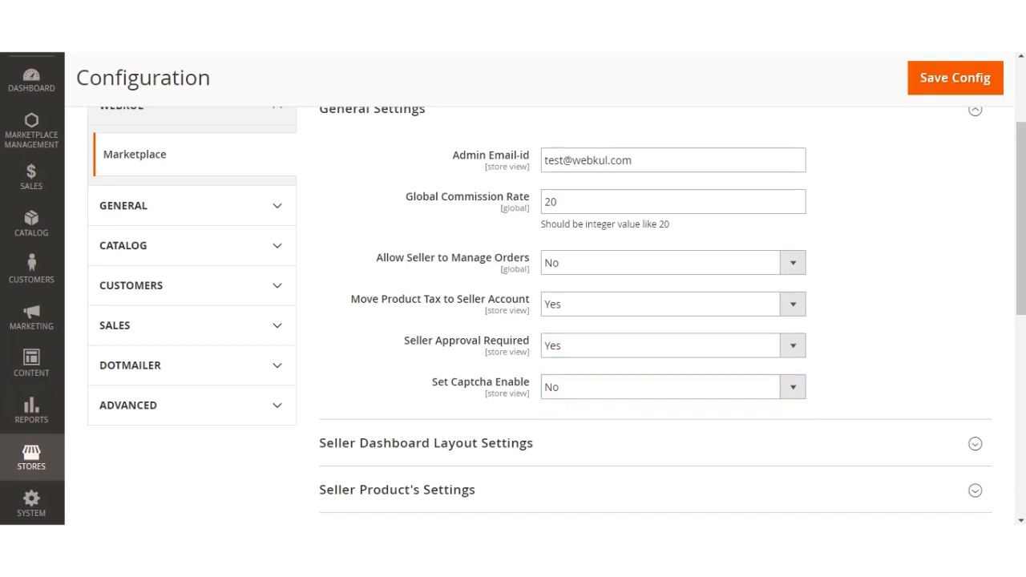
click(603, 387)
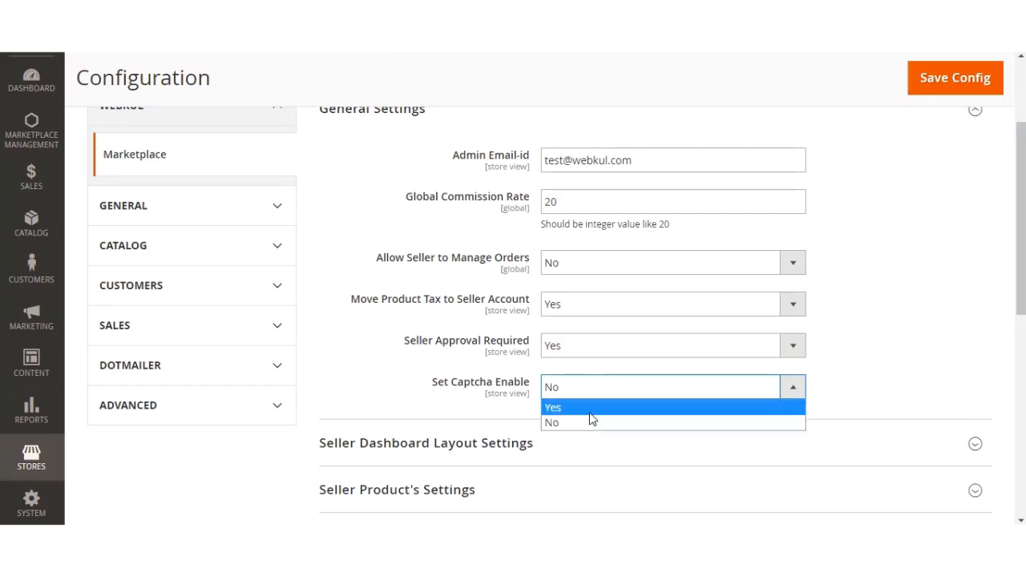
click(591, 408)
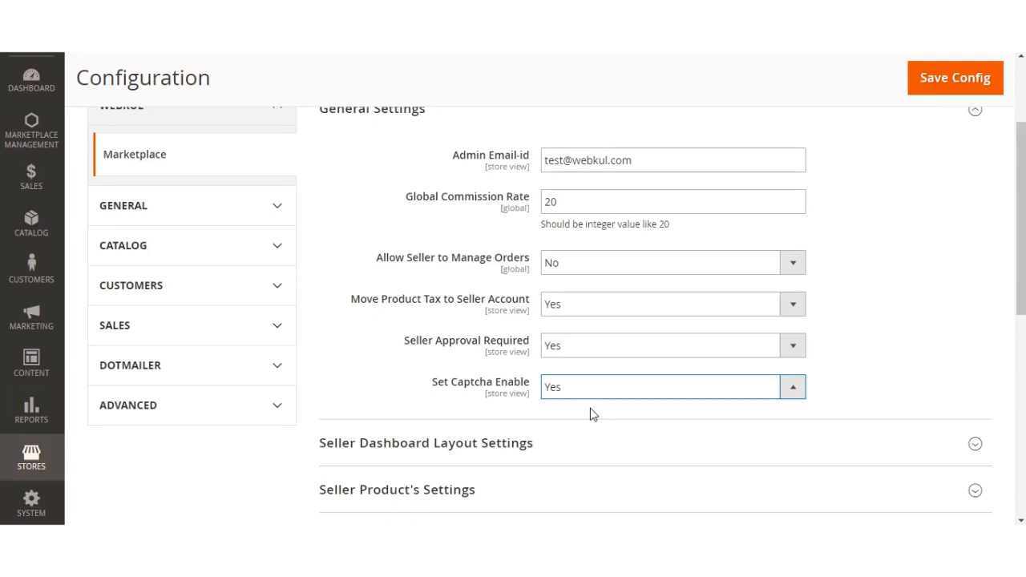
click(907, 393)
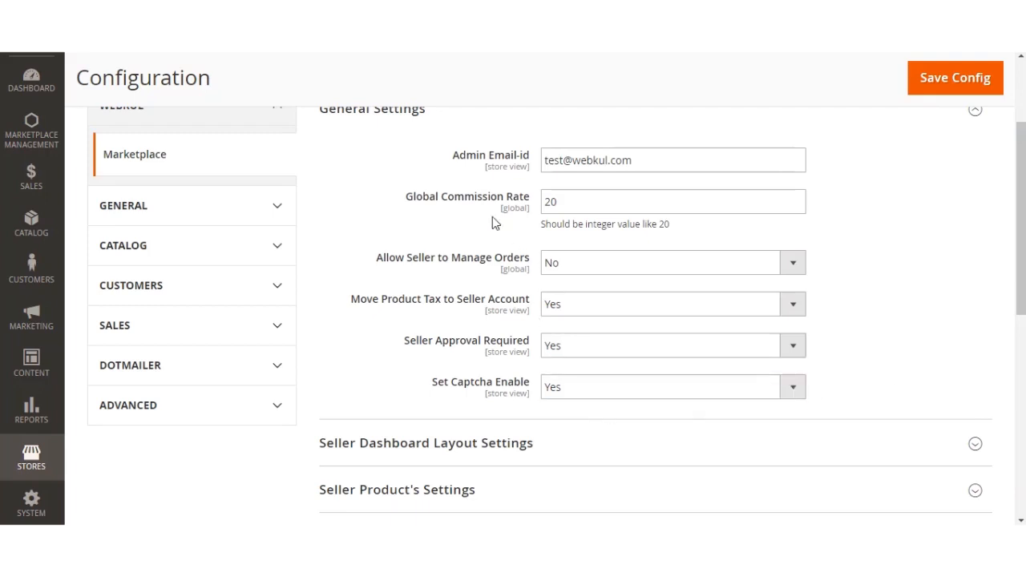
scroll(365, 200, up, 2)
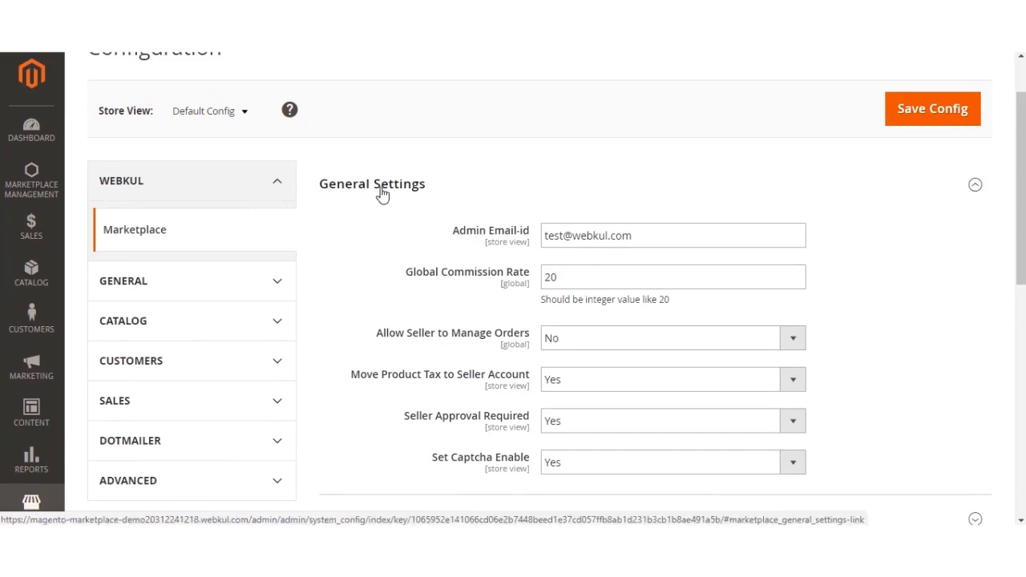
click(382, 192)
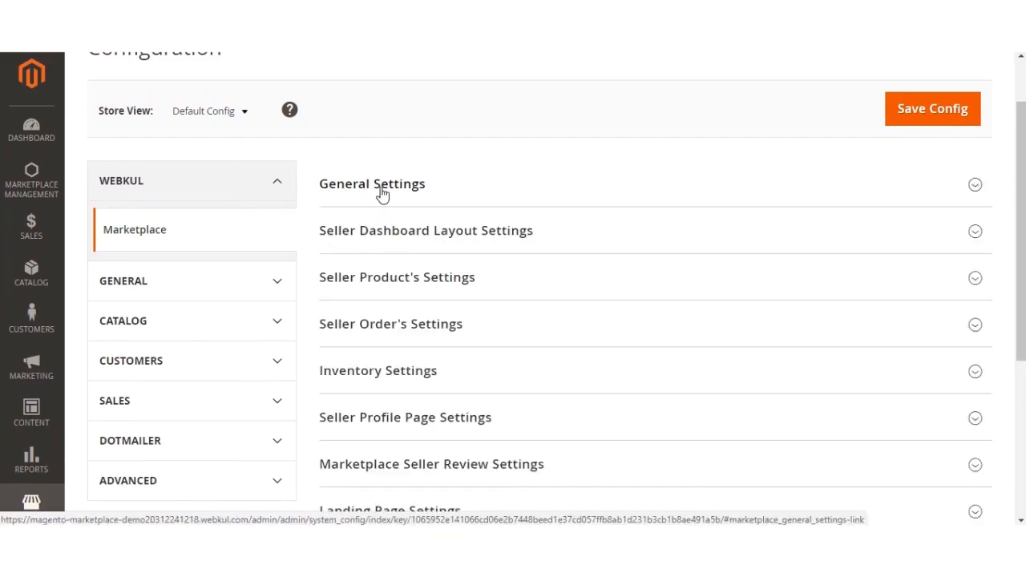
- Set Allow seller separate dashboard to Yes in the Seller Dashboard Layout Settings
click(402, 233)
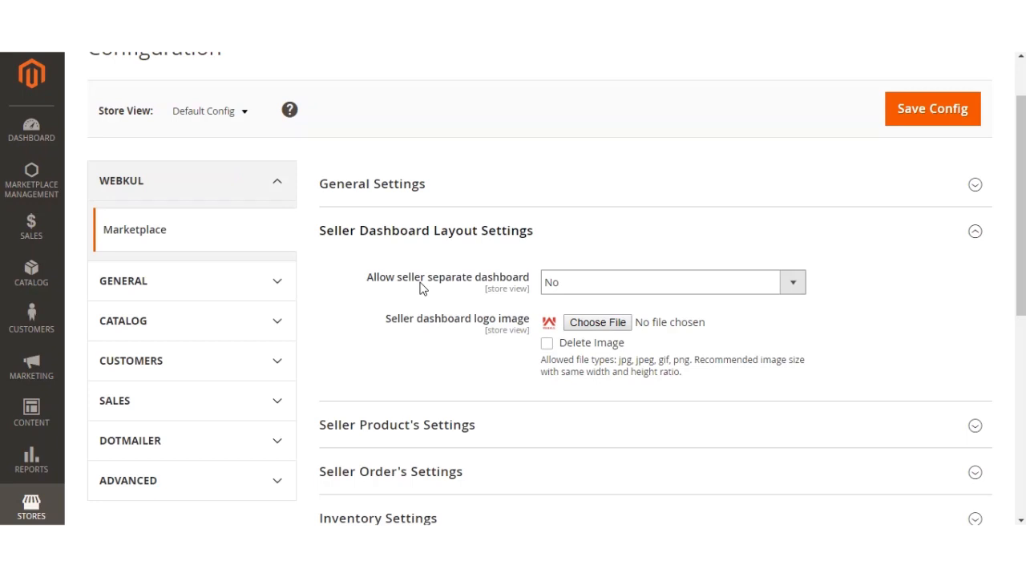
click(580, 286)
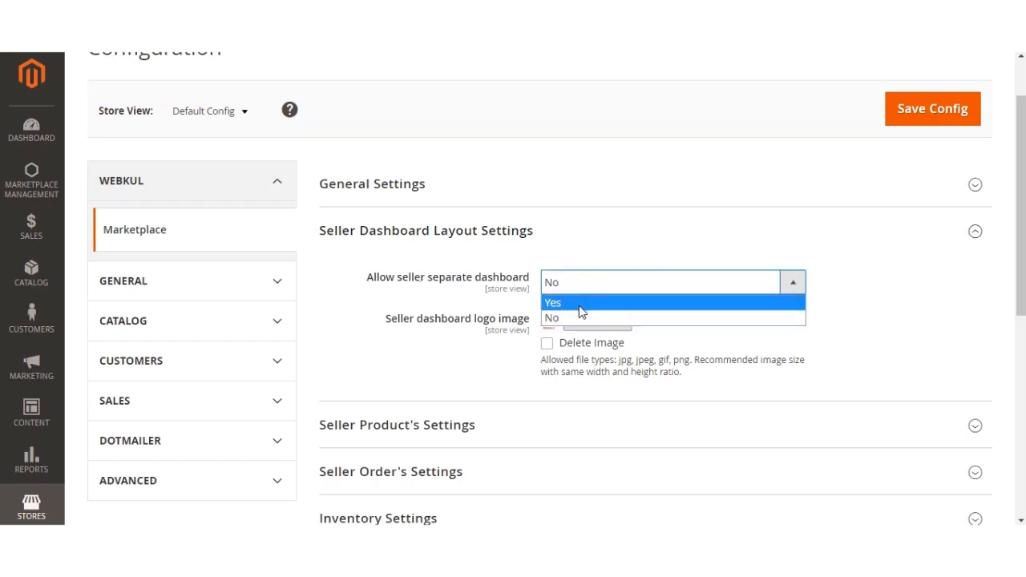
click(580, 305)
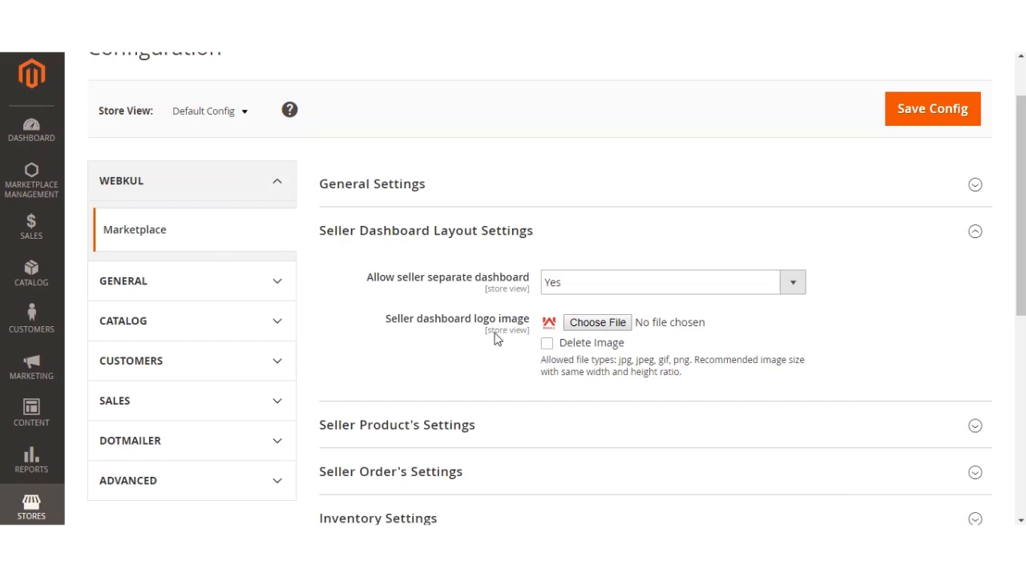
- Collapse Seller Dashboard Layout Settings and expand Seller Product's Settings to show the Attribute Set ID list
click(396, 239)
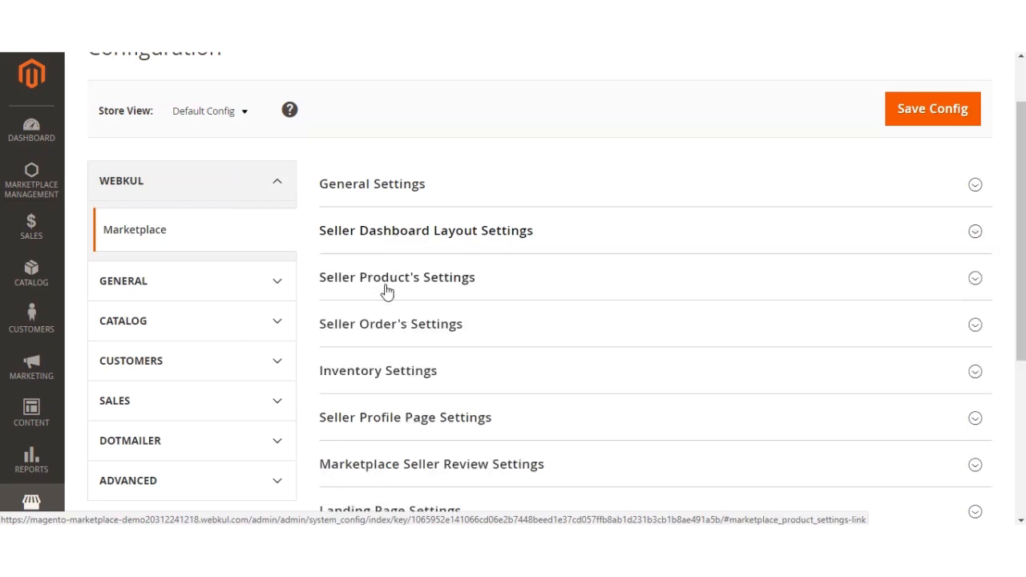
click(395, 281)
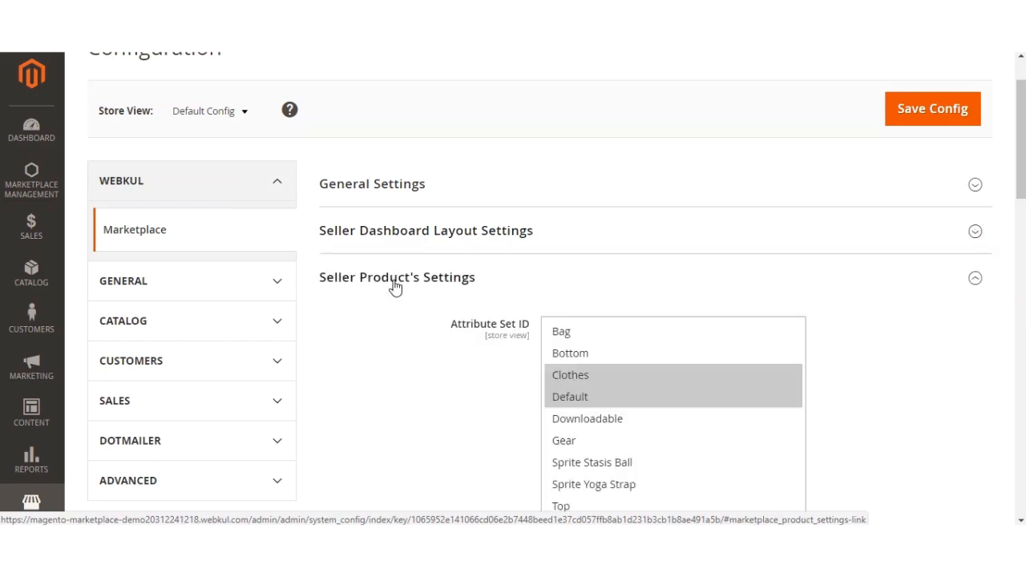
drag(1021, 177, 1022, 211)
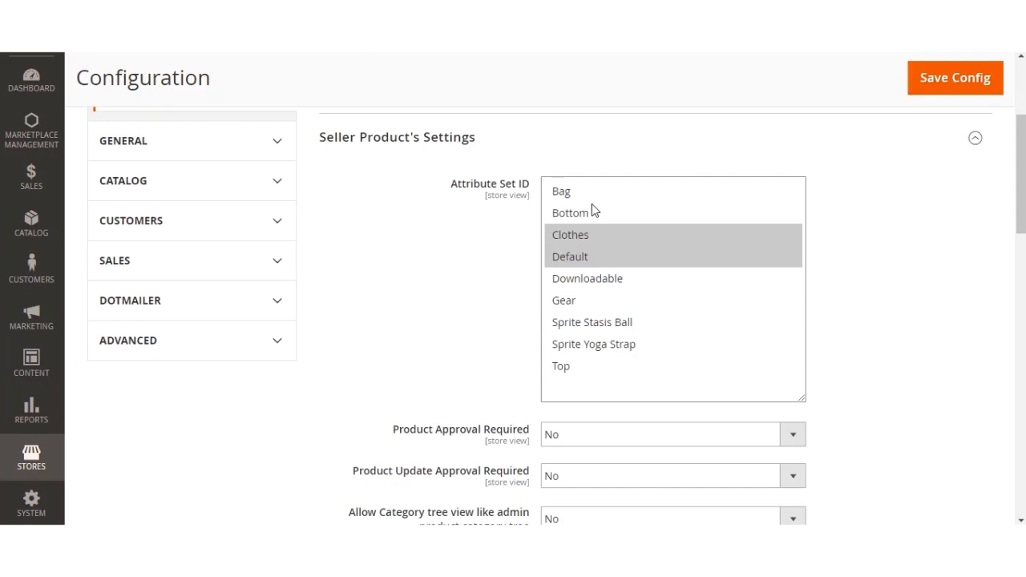
- Select the Bag, Bottom, Clothes, Default, Downloadable, Sprite Stasis Ball and Top attribute sets for seller products
click(587, 250)
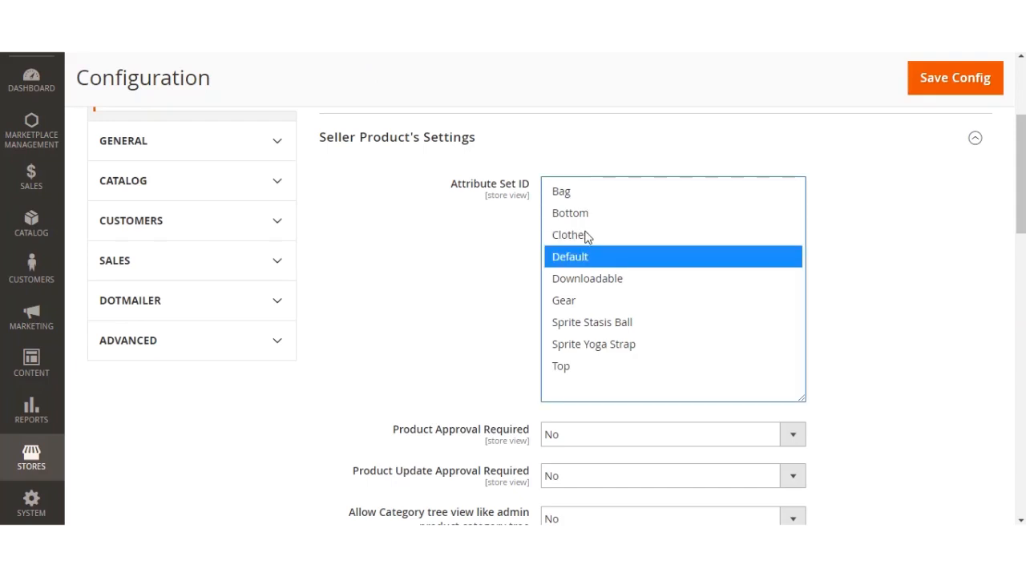
ctrl+click(585, 235)
ctrl+click(593, 211)
ctrl+click(594, 196)
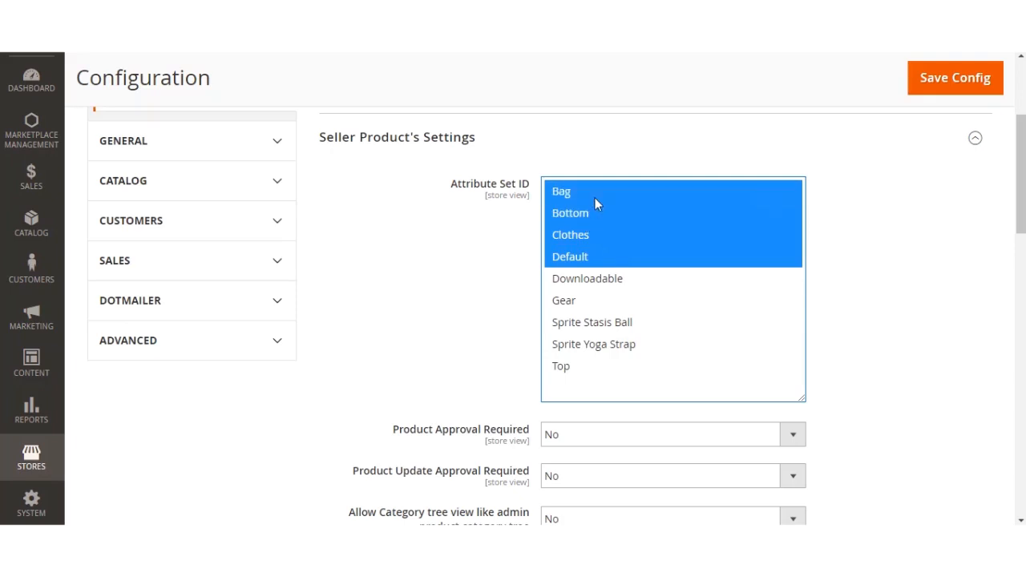
ctrl+click(590, 278)
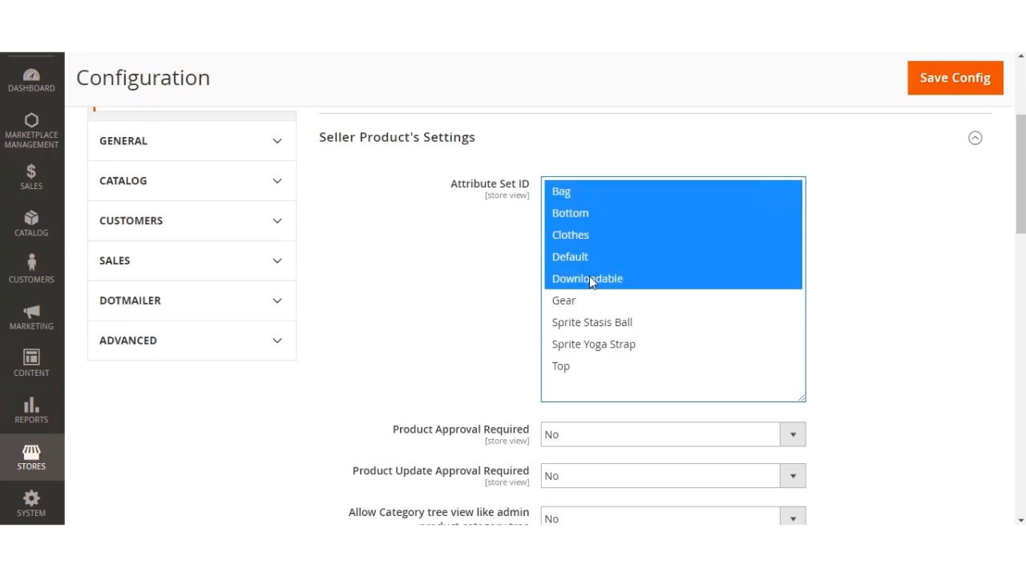
ctrl+click(589, 370)
ctrl+click(605, 329)
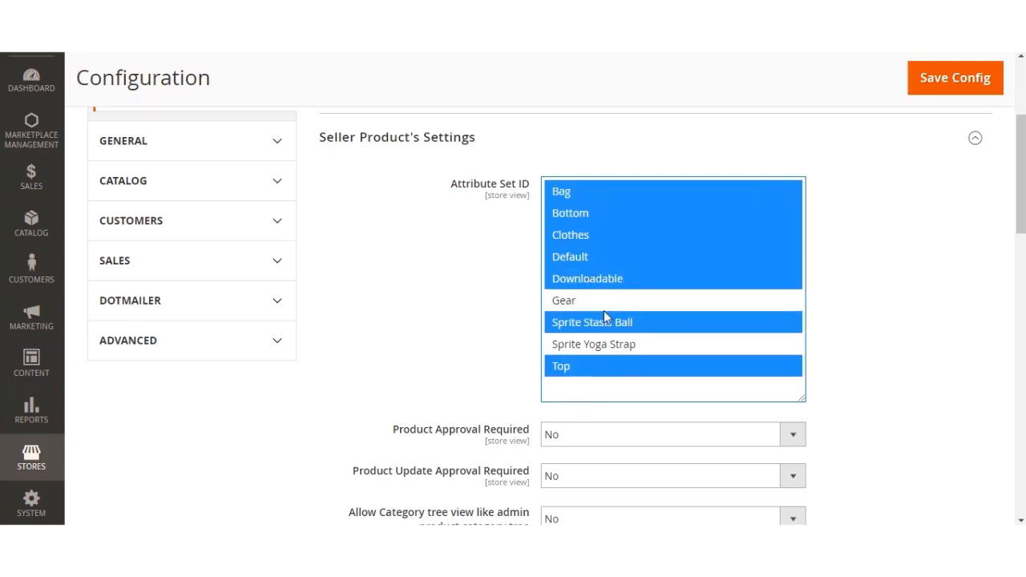
- Change the Attribute Set ID selection to Bag, Bottom, Clothes, Downloadable, Gear and Sprite Stasis Ball
click(611, 210)
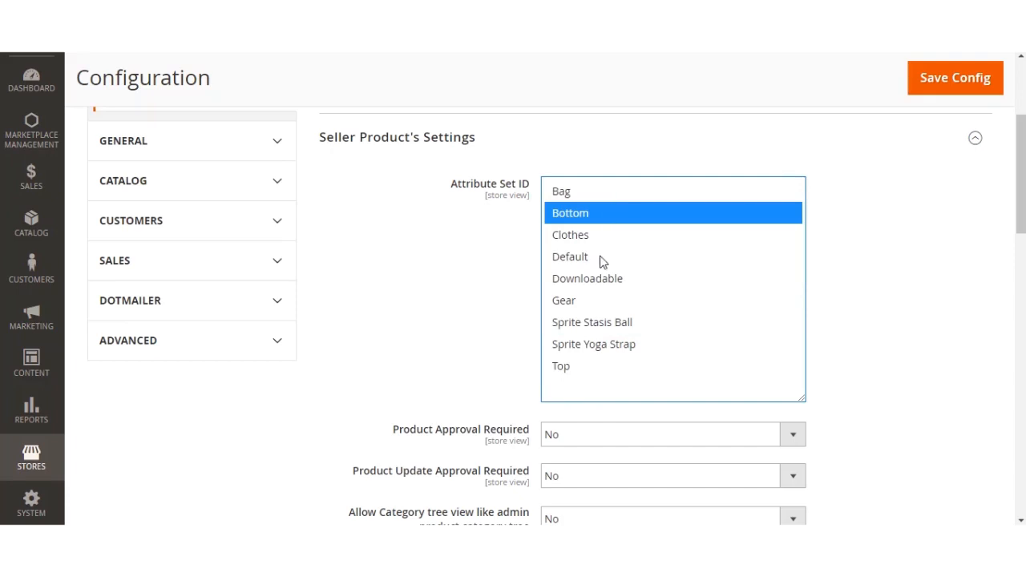
ctrl+click(593, 191)
ctrl+click(591, 235)
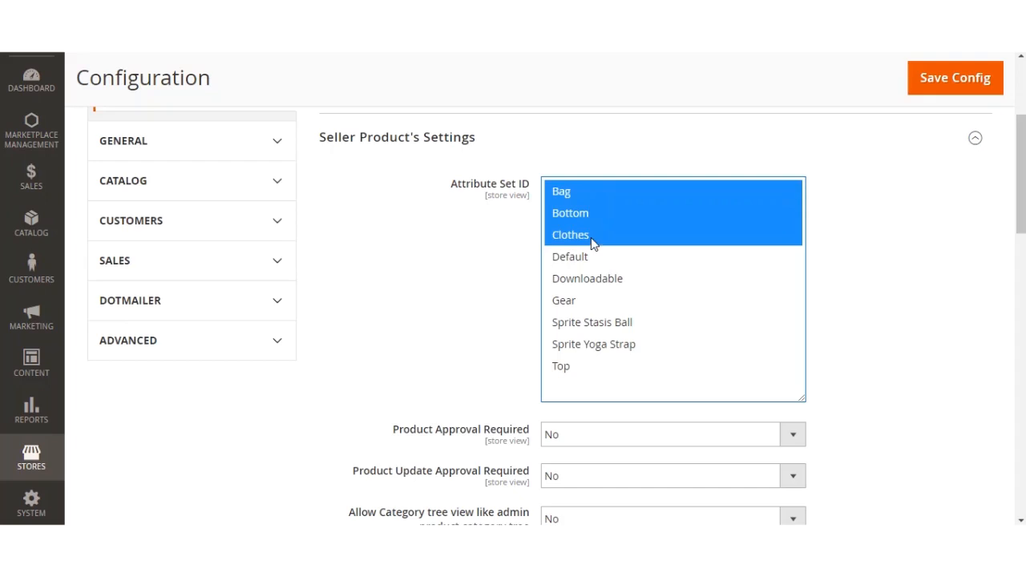
ctrl+click(590, 278)
ctrl+click(595, 321)
ctrl+click(594, 303)
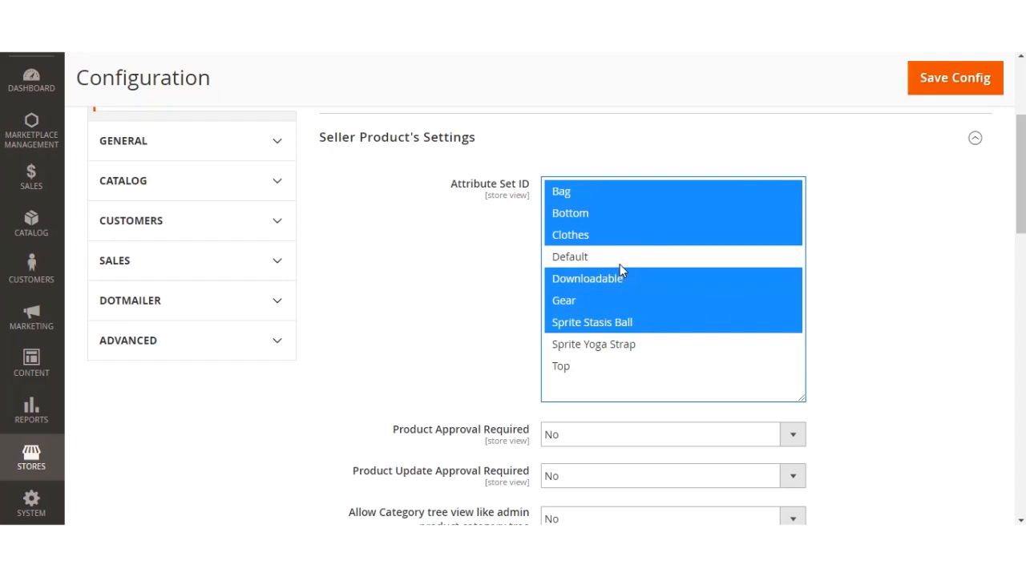
- Set Product Approval Required to Yes in the Seller Product's Settings
scroll(495, 356, down, 1)
scroll(494, 356, down, 3)
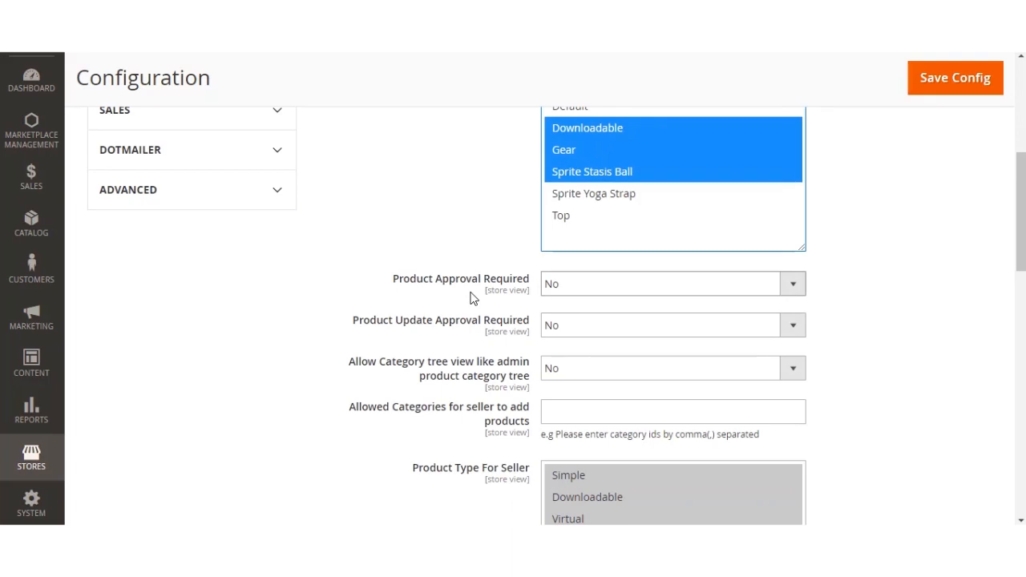
click(597, 298)
click(597, 307)
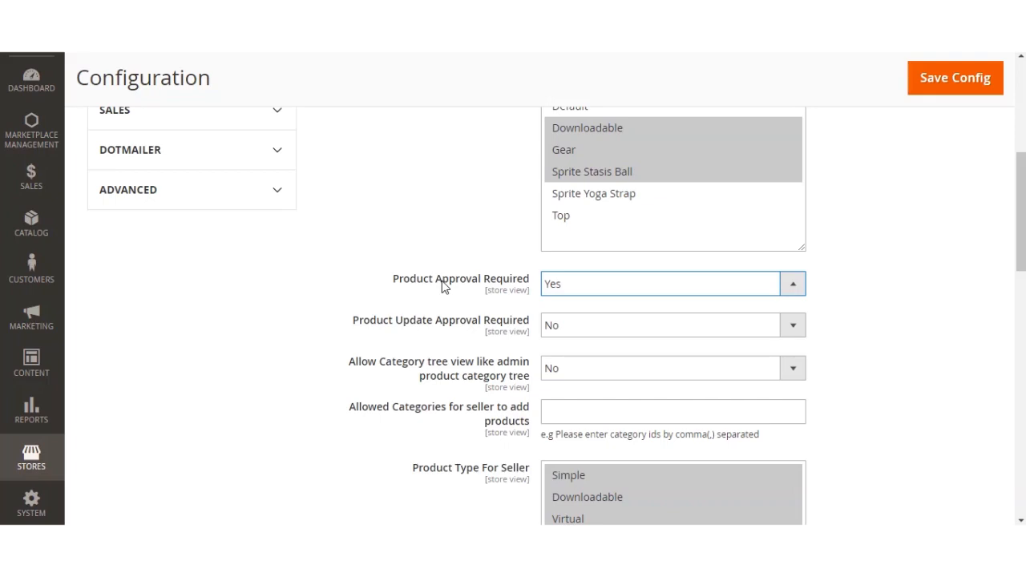
- Set Product Approval Required and Product Update Approval Required to No
click(622, 290)
click(614, 319)
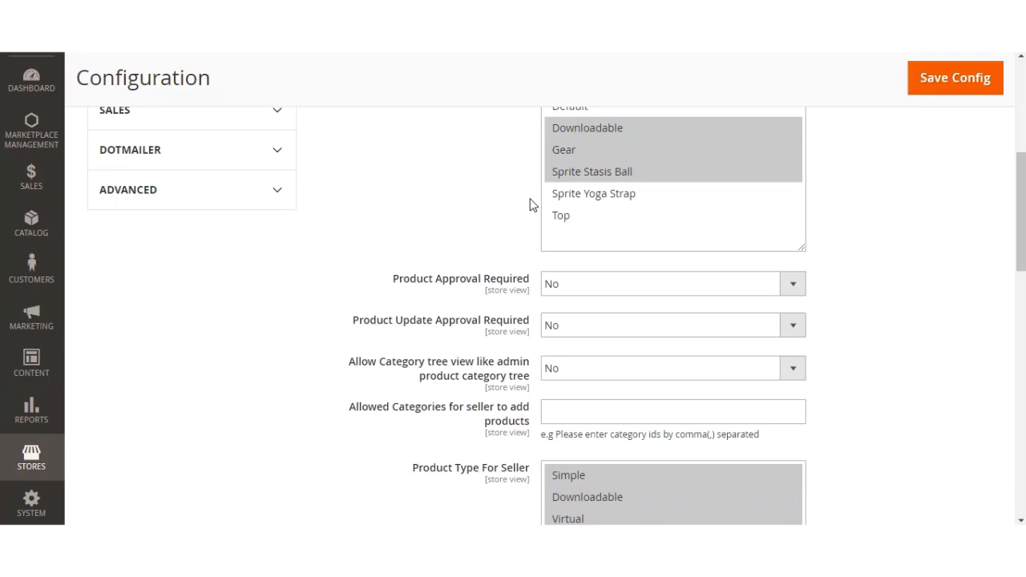
click(564, 329)
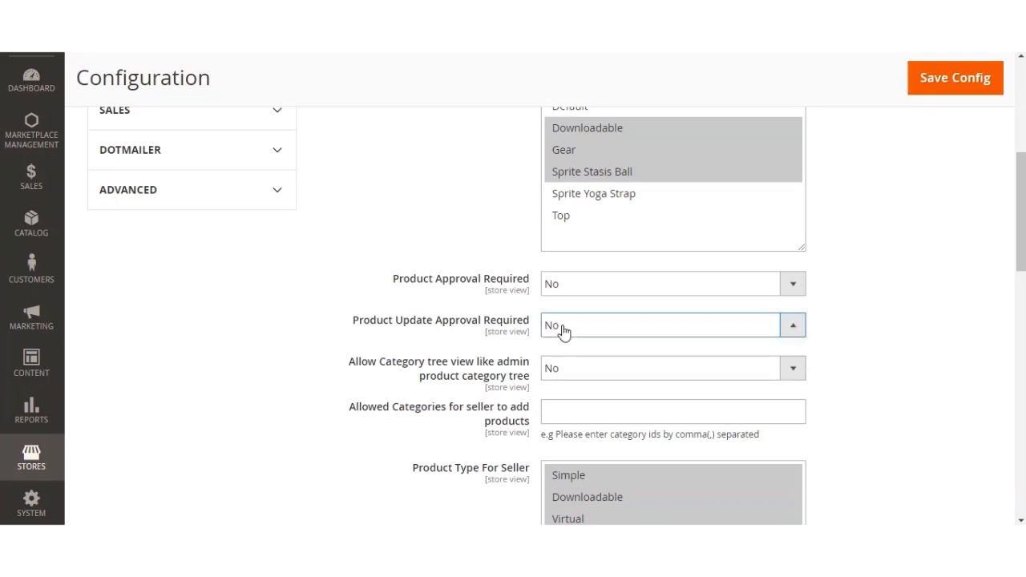
click(578, 359)
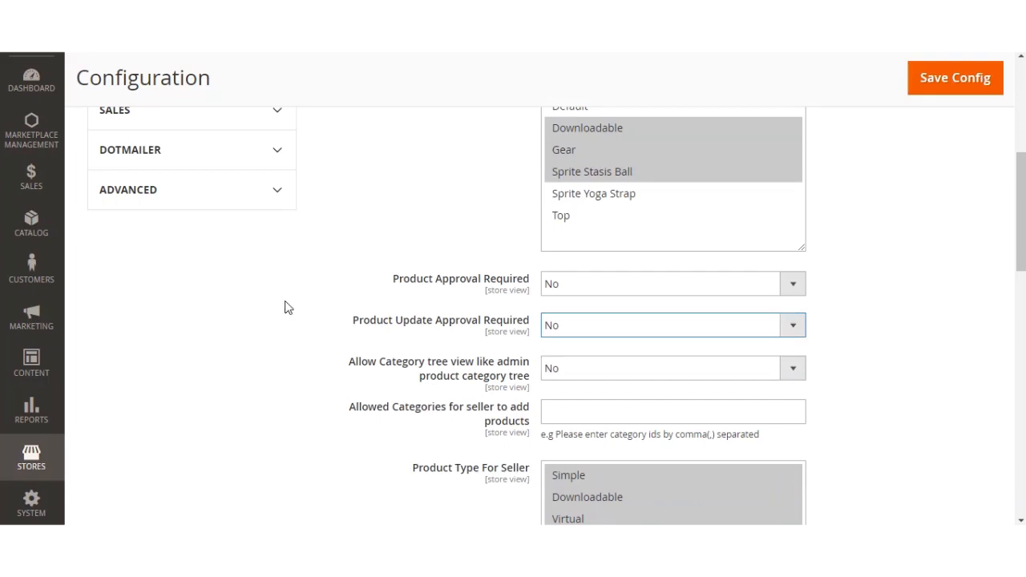
- Set Allow Category tree view like admin product category tree to Yes
scroll(383, 375, down, 1)
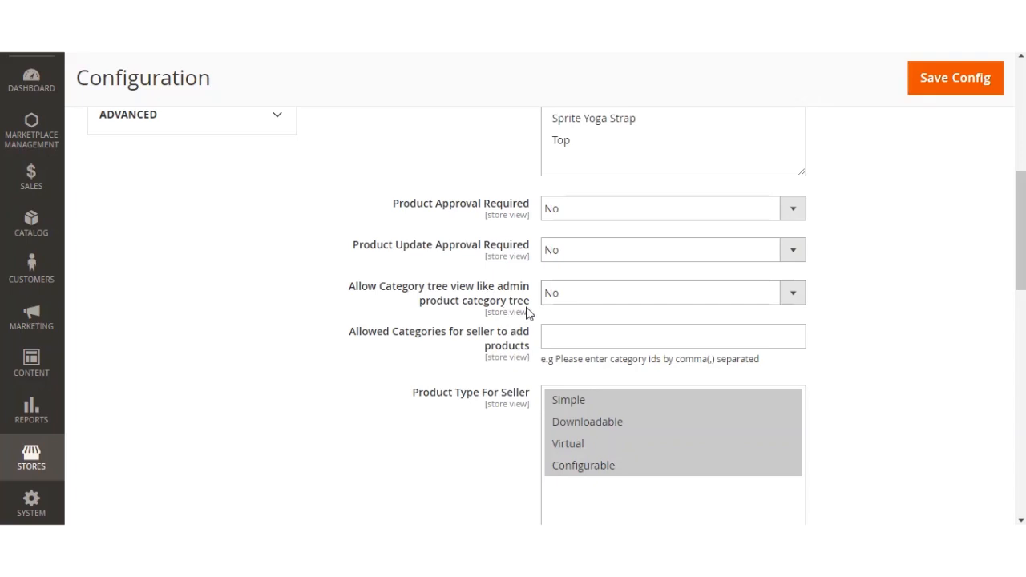
click(619, 298)
click(614, 316)
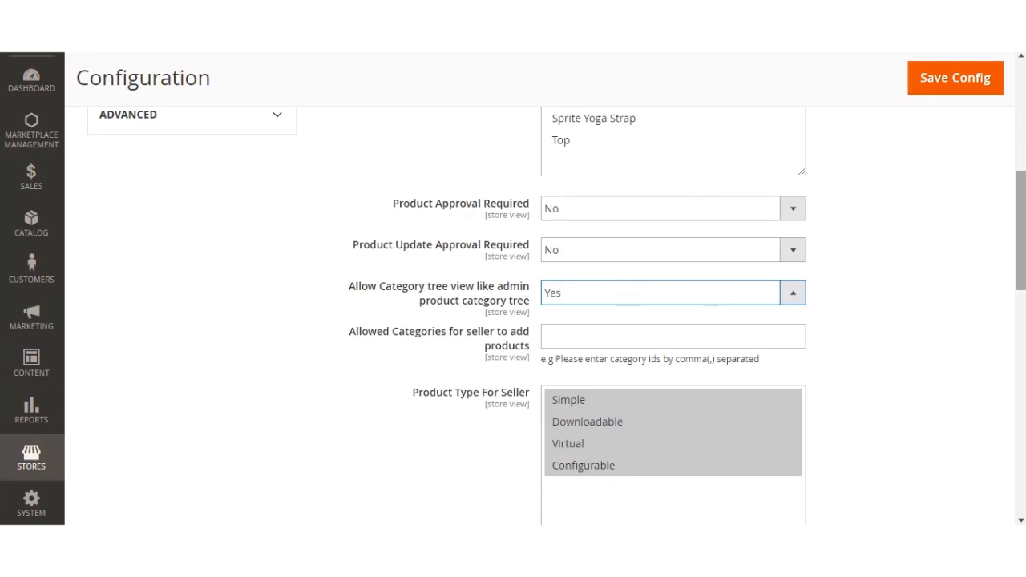
scroll(1021, 240, down, 2)
scroll(579, 274, up, 2)
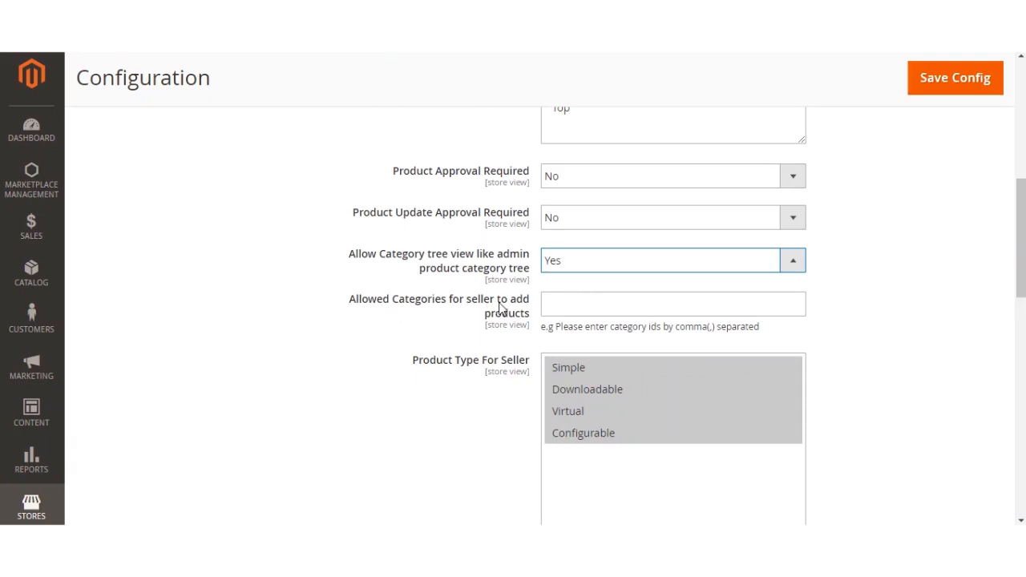
click(358, 64)
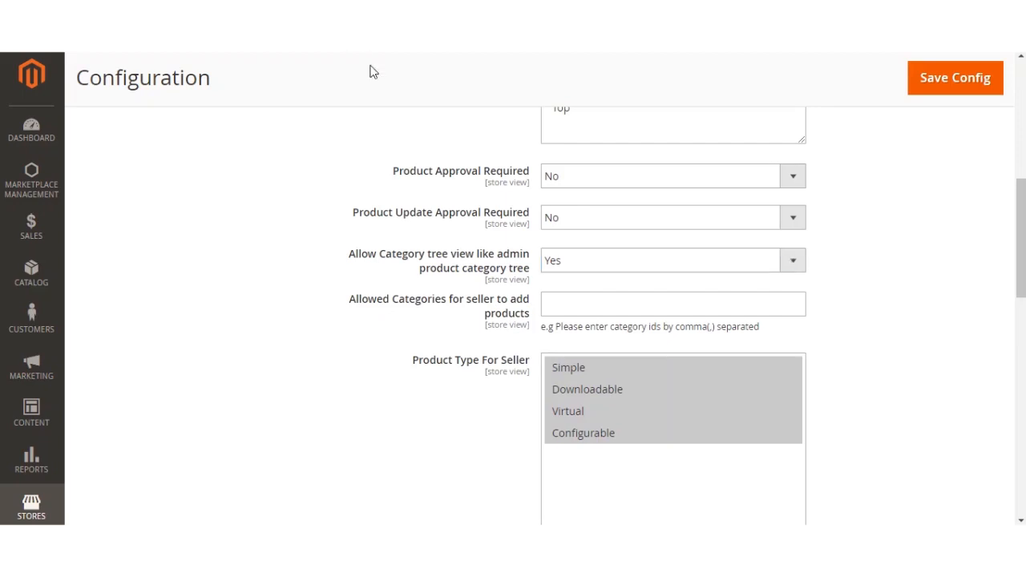
- Select the Simple, Downloadable, Virtual and Configurable types one at a time under Product Type For Seller
drag(586, 378, 586, 385)
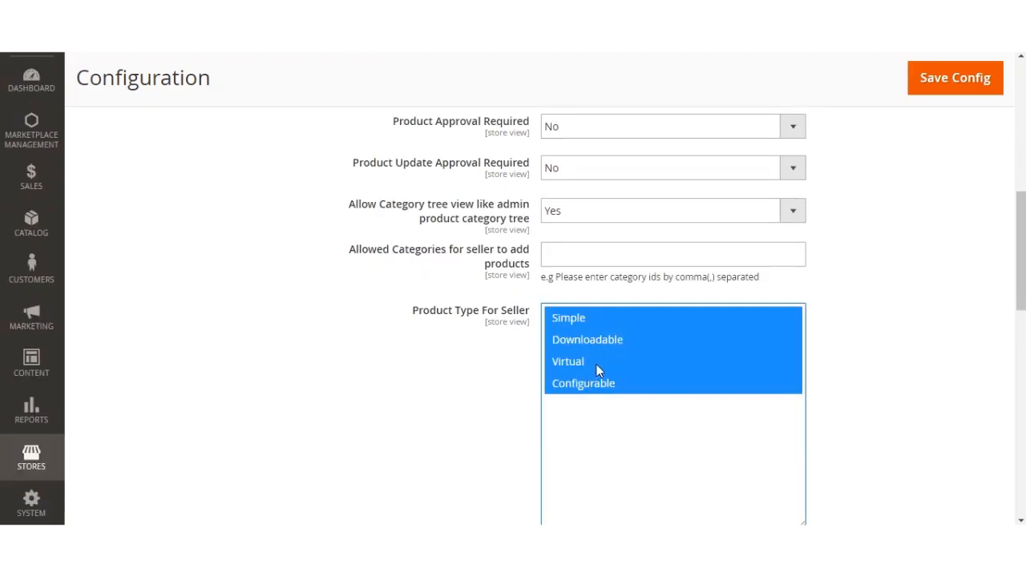
click(590, 318)
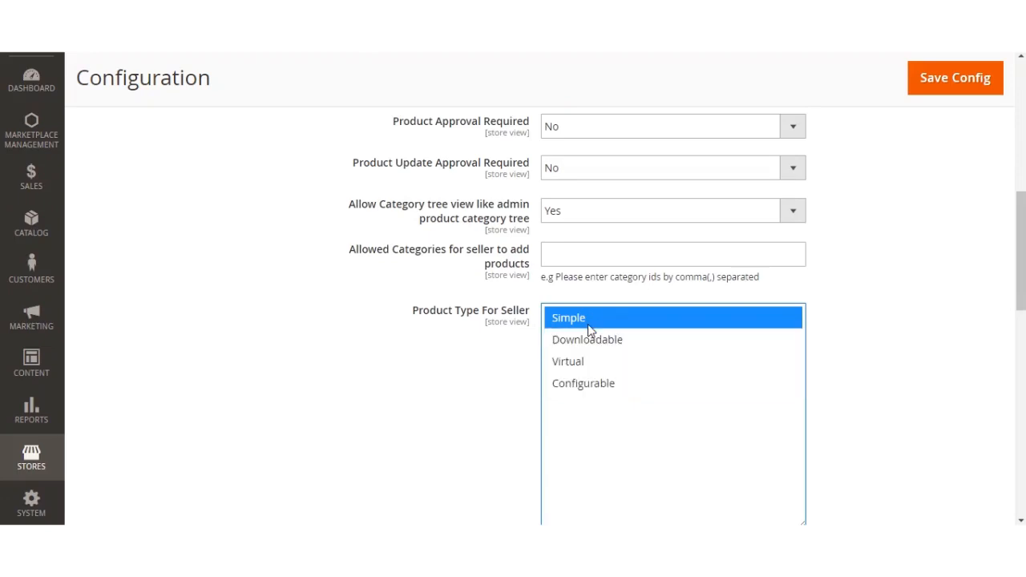
click(596, 258)
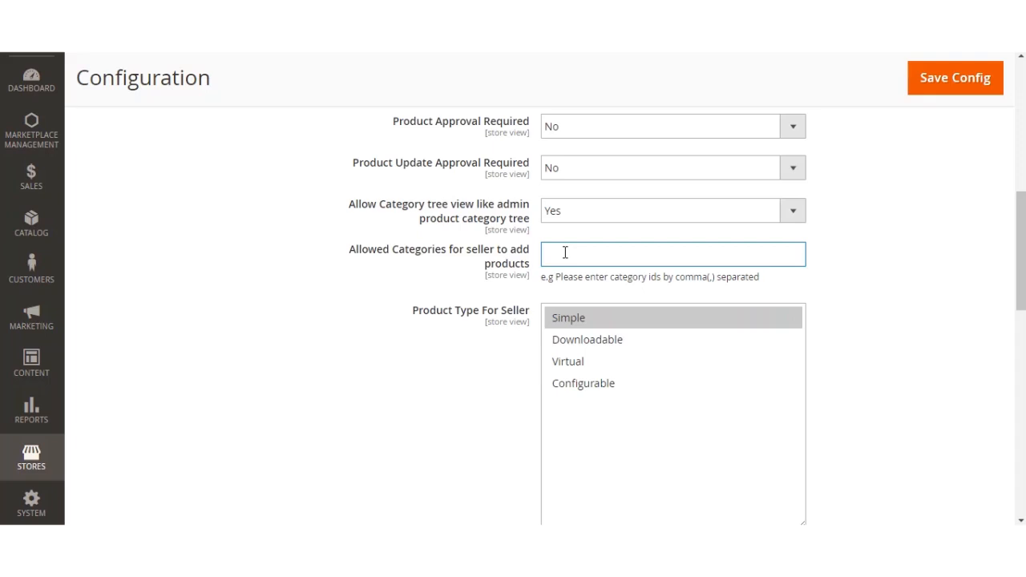
click(577, 321)
click(574, 338)
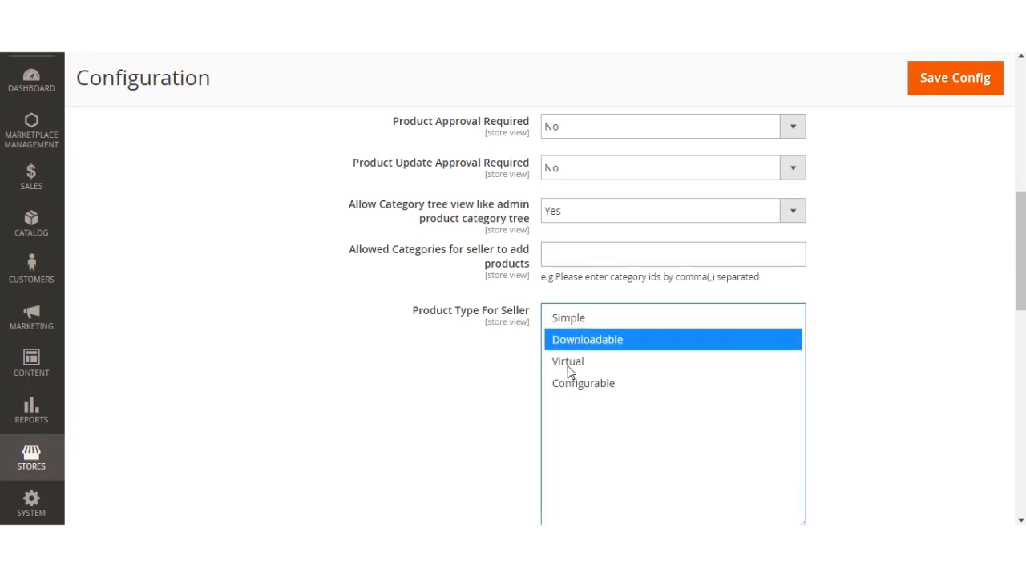
click(568, 367)
click(572, 385)
- Select Simple, Downloadable, Virtual and Configurable together as the allowed product types for sellers
click(577, 318)
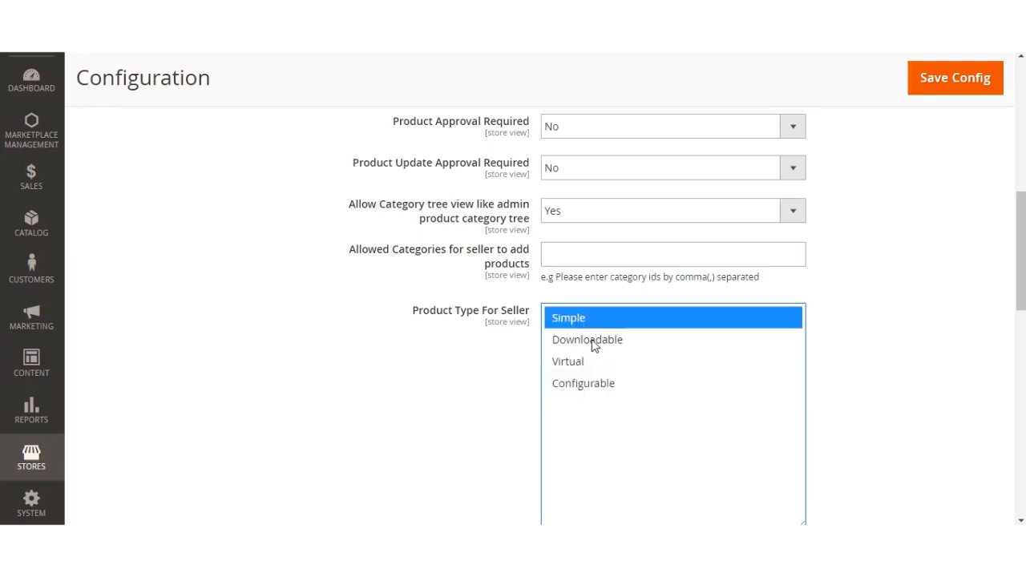
ctrl+click(590, 344)
ctrl+click(591, 360)
ctrl+click(589, 384)
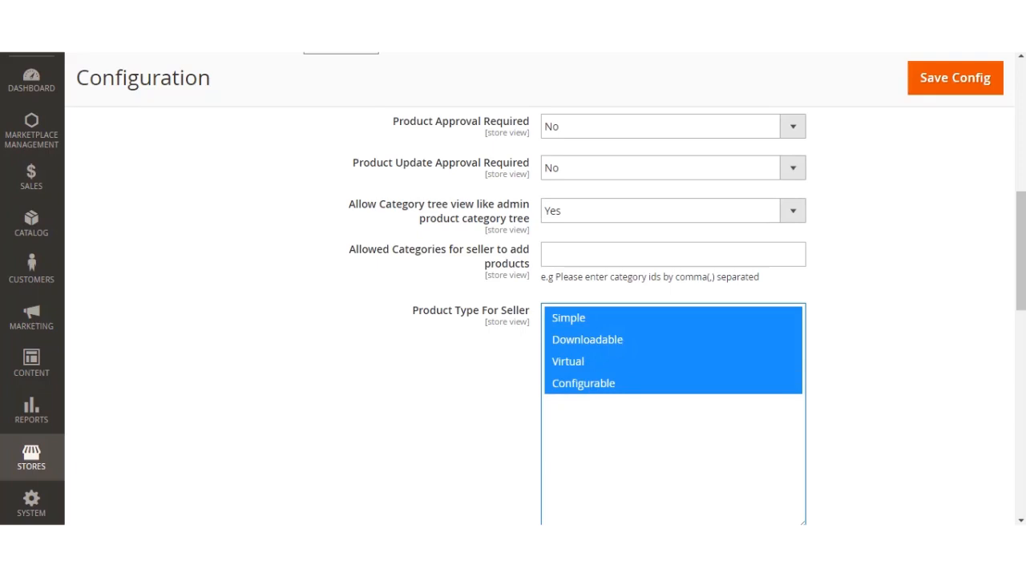
- Set Allow seller to add products with sku type to Dynamic and review the Product Sku Prefix setting
scroll(525, 305, down, 5)
click(607, 210)
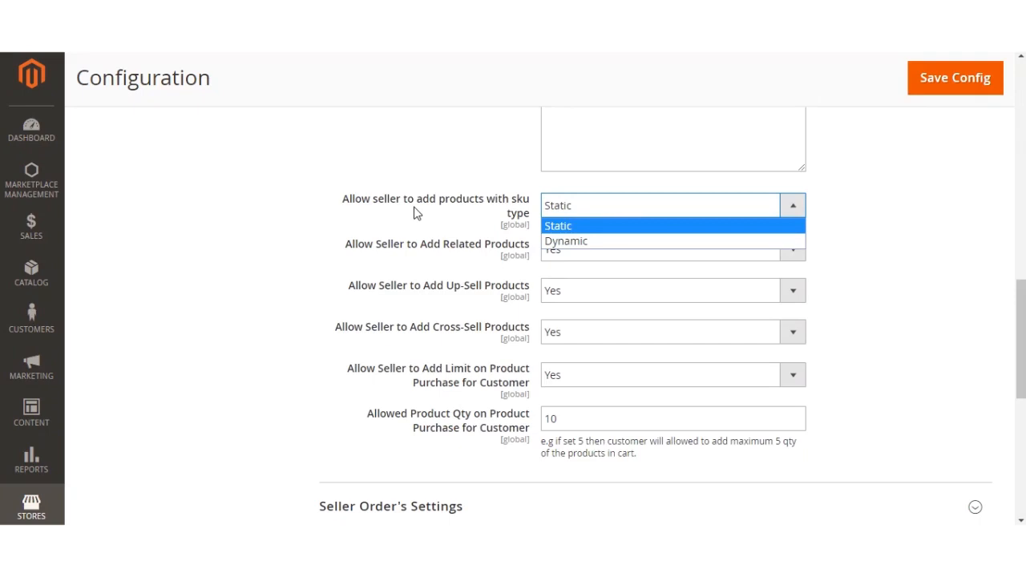
click(595, 241)
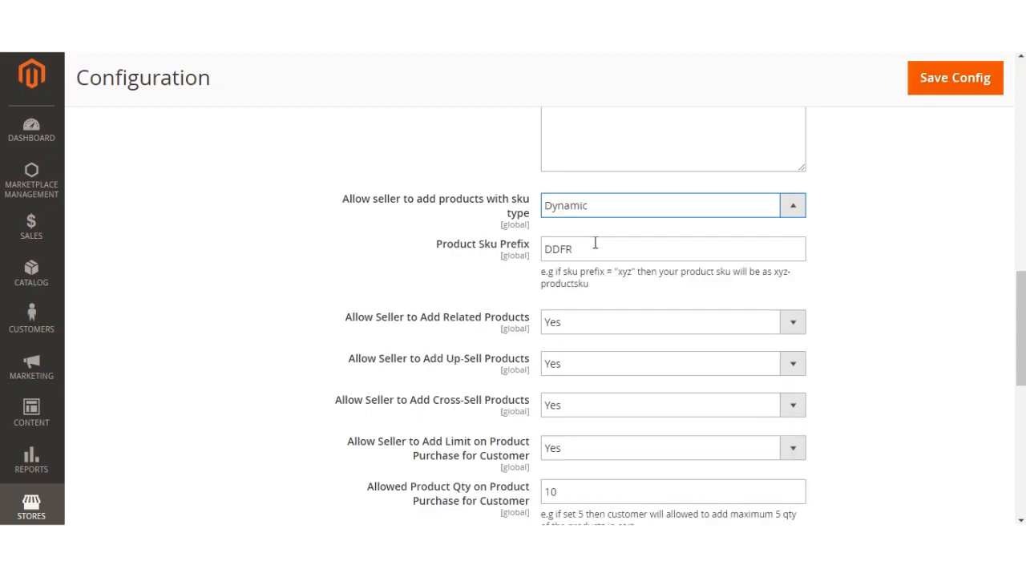
click(599, 258)
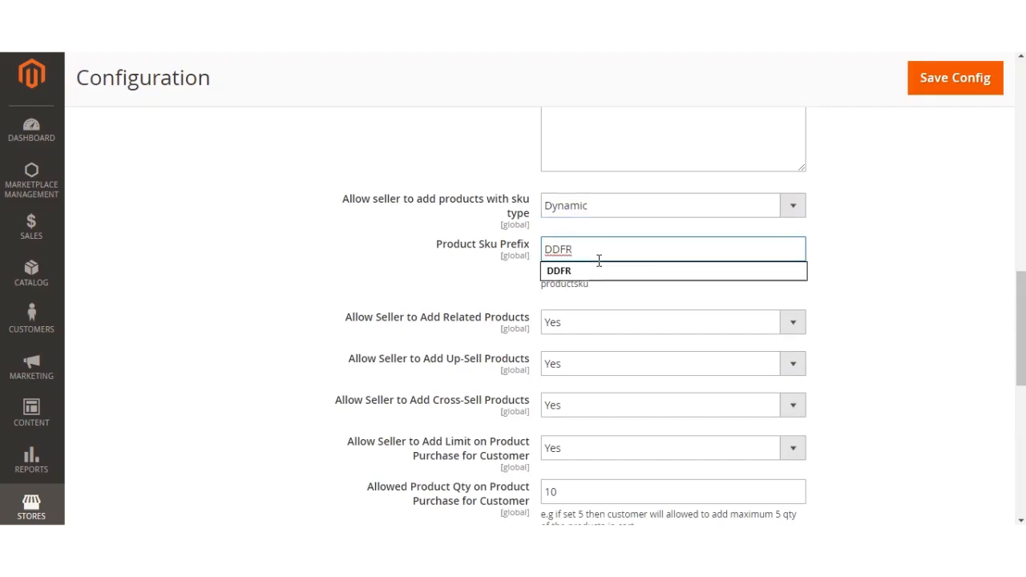
click(484, 267)
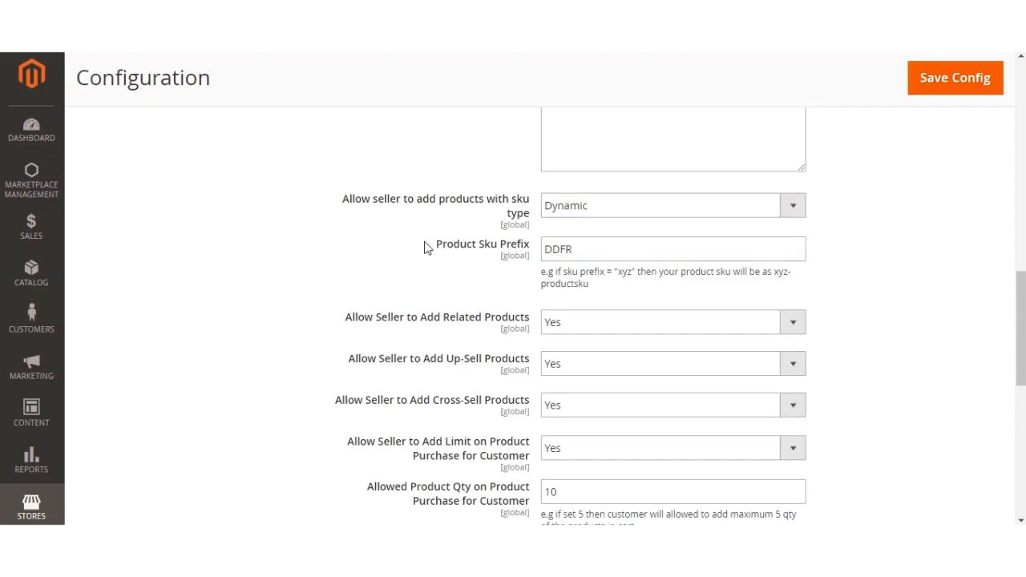
drag(438, 251, 527, 248)
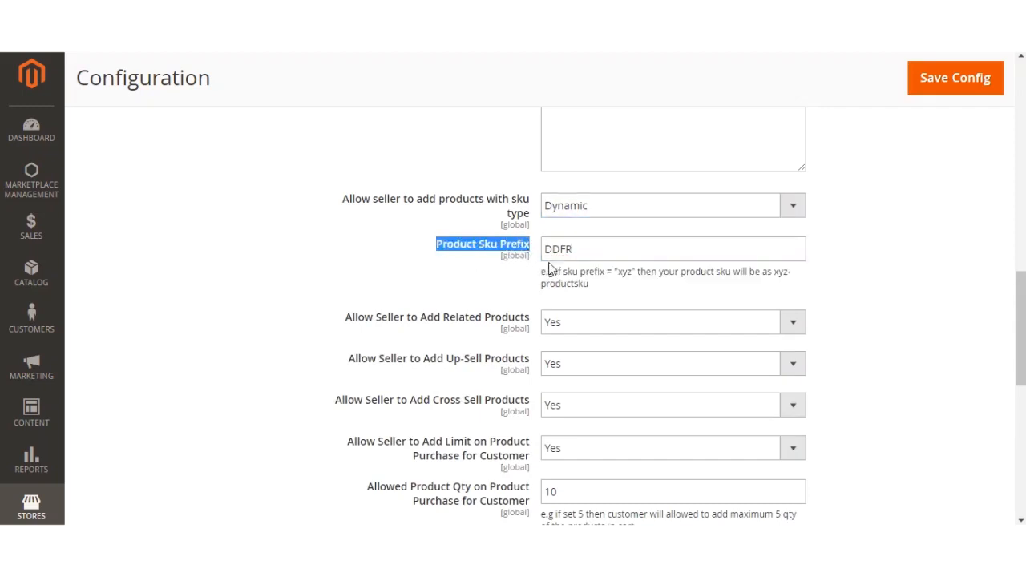
click(583, 250)
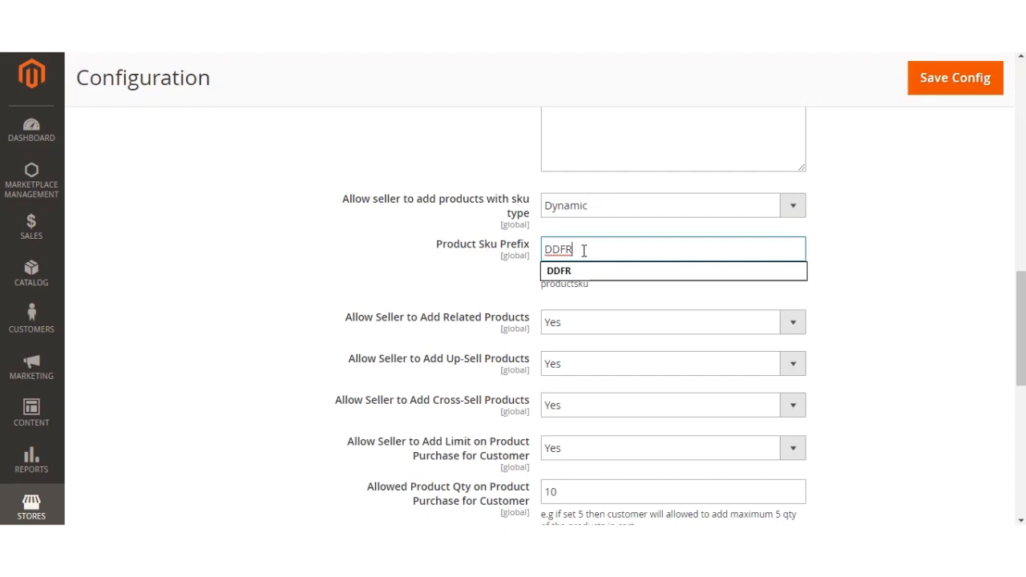
click(481, 293)
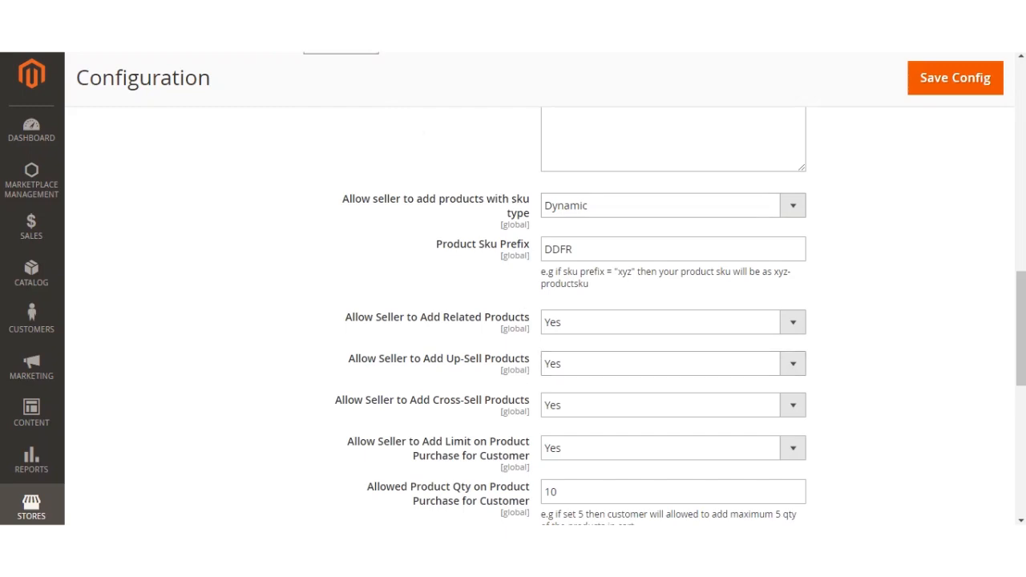
- Switch Allow Seller to Add Cross-Sell Products to No and back to Yes
drag(348, 400, 518, 408)
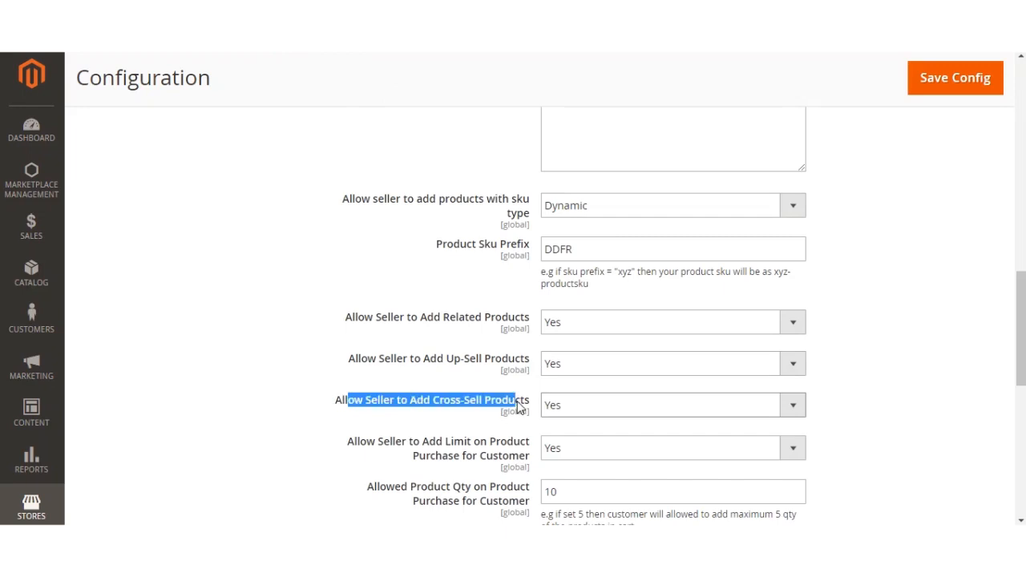
scroll(519, 409, down, 1)
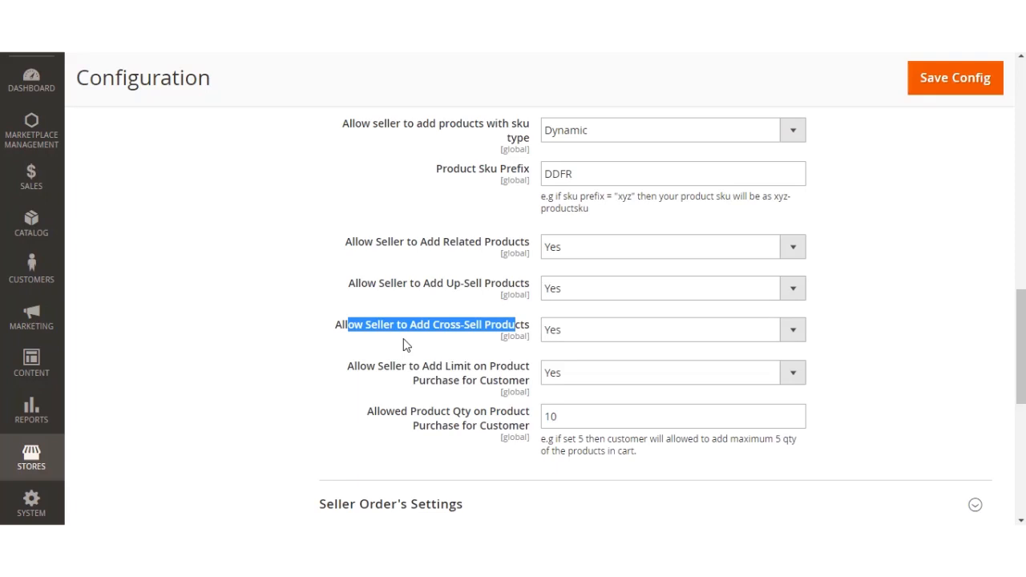
click(589, 335)
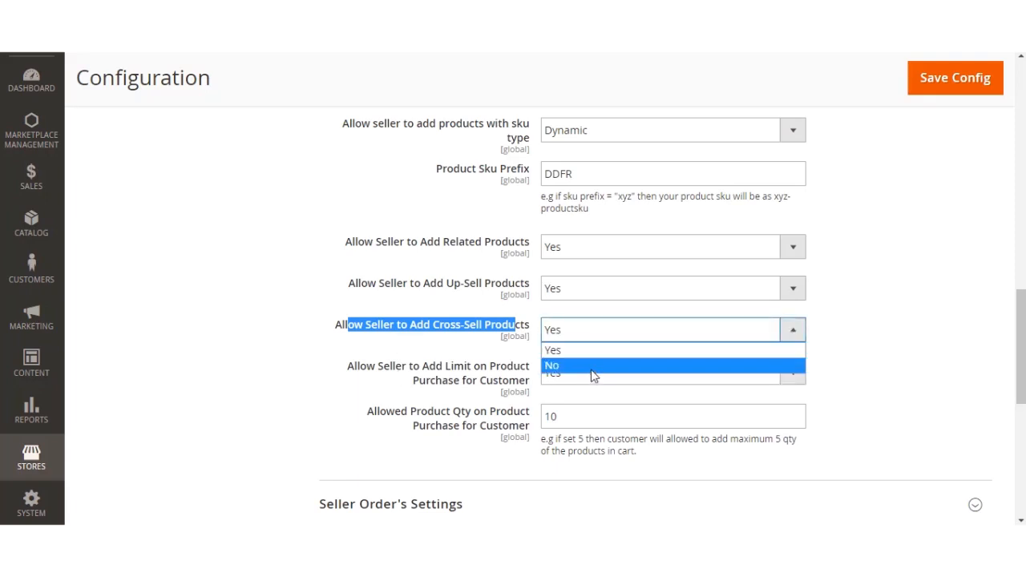
click(593, 366)
click(587, 332)
click(584, 353)
click(432, 355)
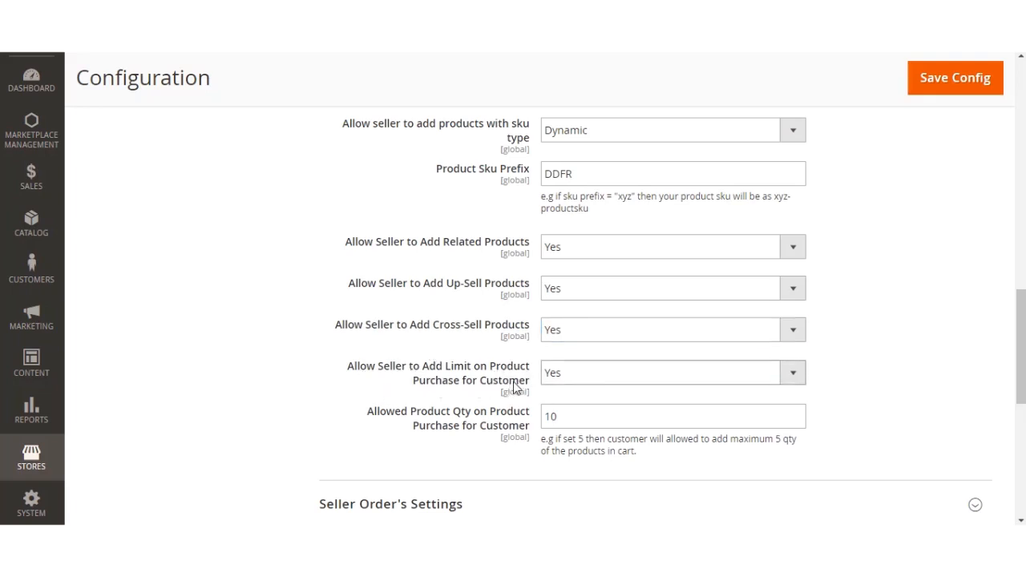
- Choose Yes for Allow Seller to Add Limit on Product Purchase for Customer and review the Allowed Product Qty setting
click(563, 382)
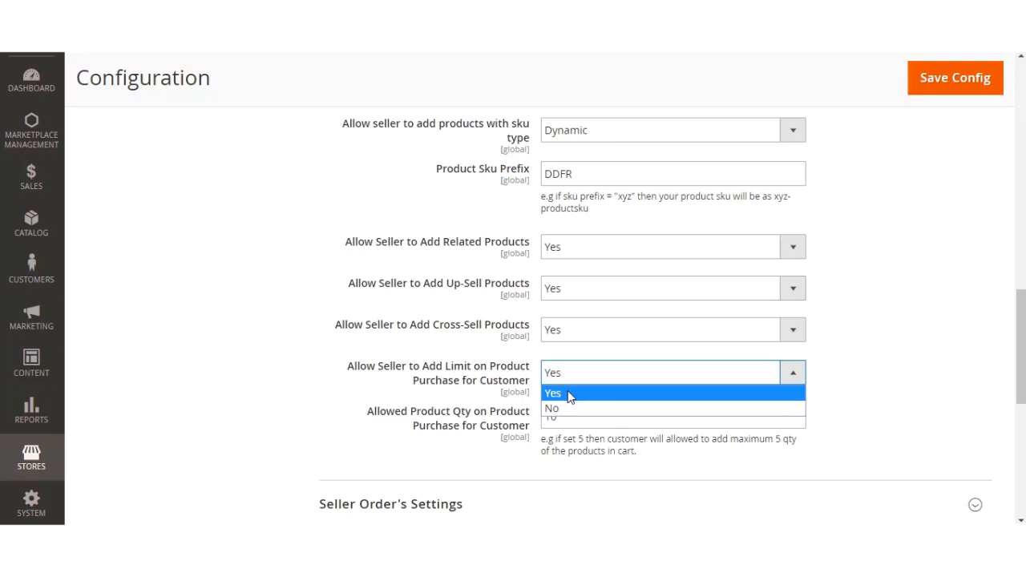
click(569, 394)
drag(390, 415, 526, 413)
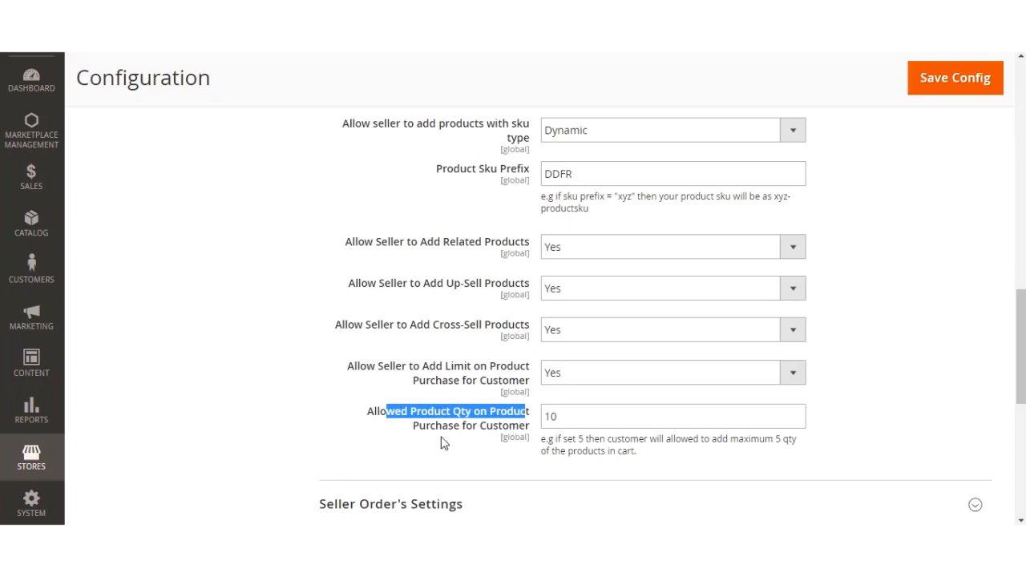
click(577, 413)
double_click(561, 413)
click(562, 414)
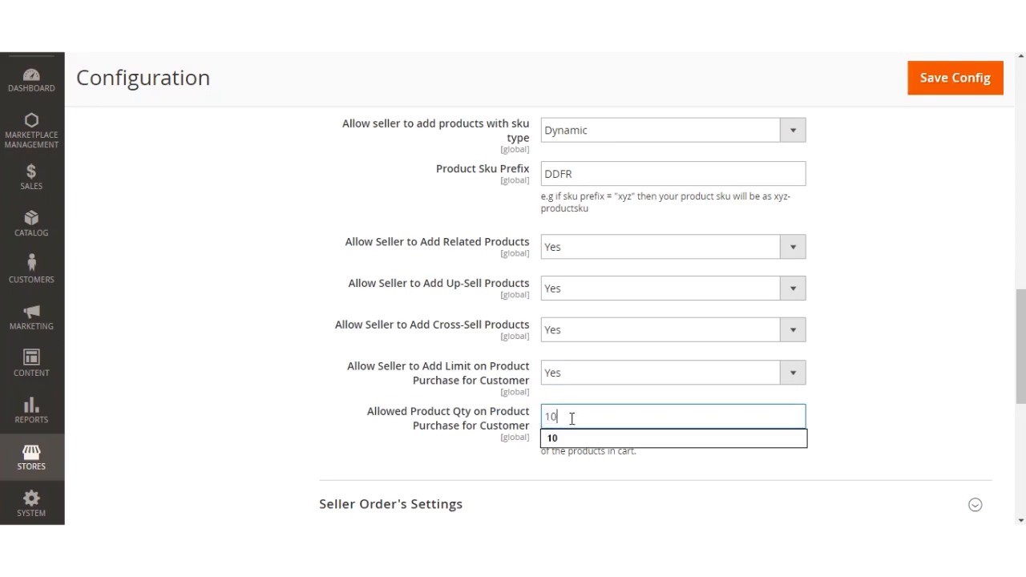
click(496, 471)
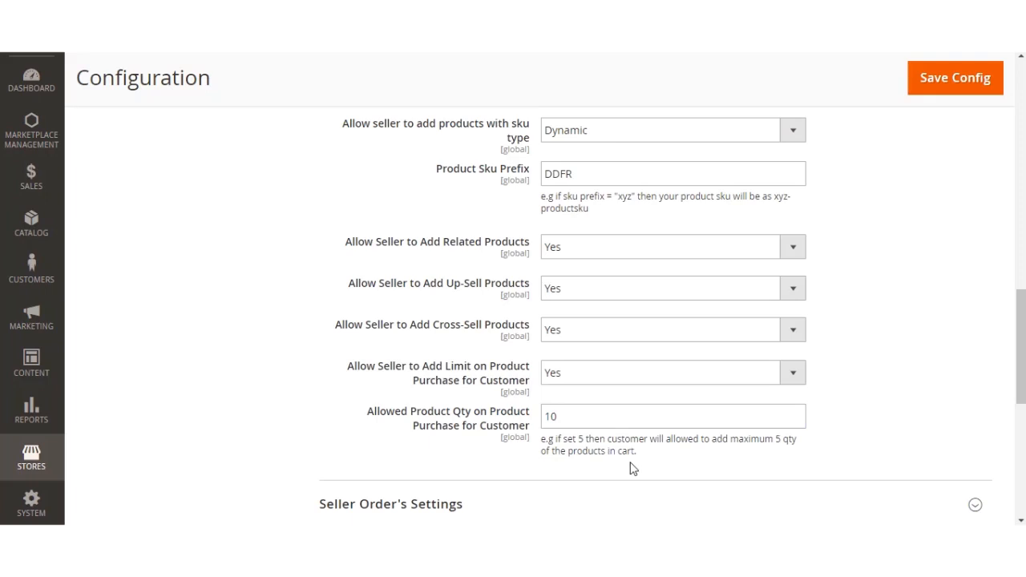
- Try setting Allow Seller to Add Limit on Product Purchase for Customer to No
click(547, 382)
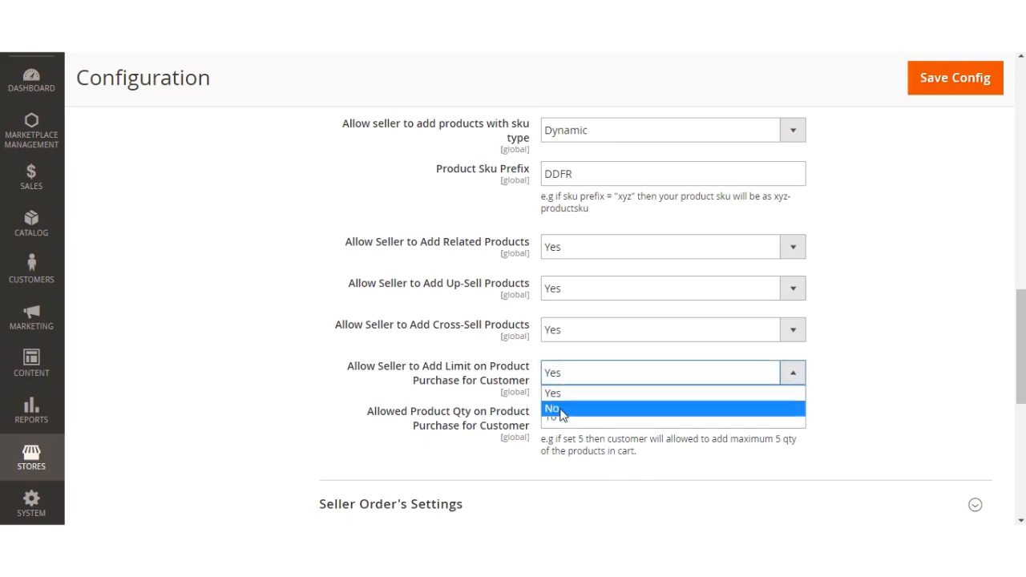
click(561, 411)
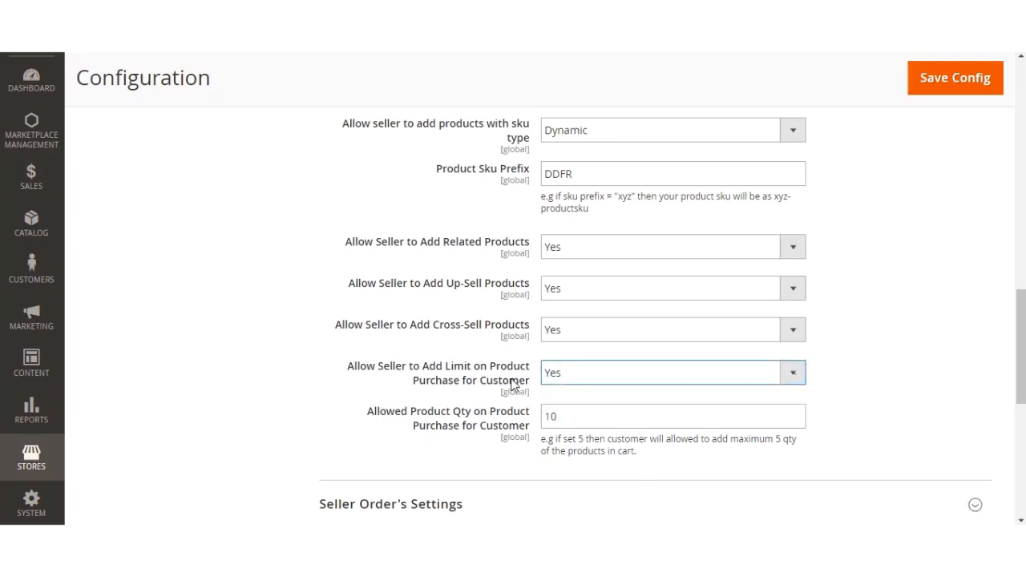
- Review the Allowed Product Qty on Product Purchase for Customer setting and collapse Seller Product's Settings
click(572, 418)
click(438, 448)
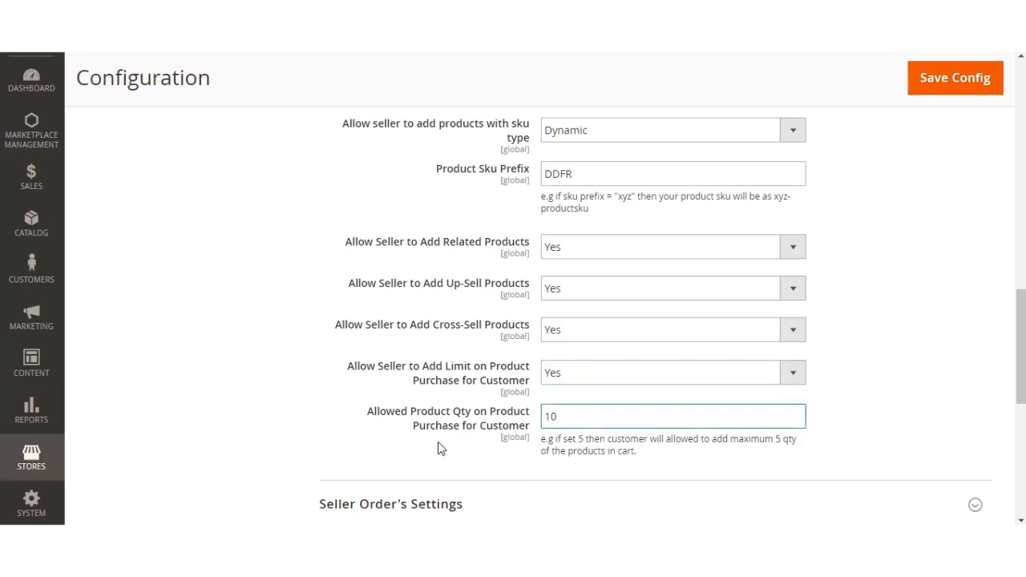
scroll(439, 450, down, 3)
scroll(456, 425, up, 6)
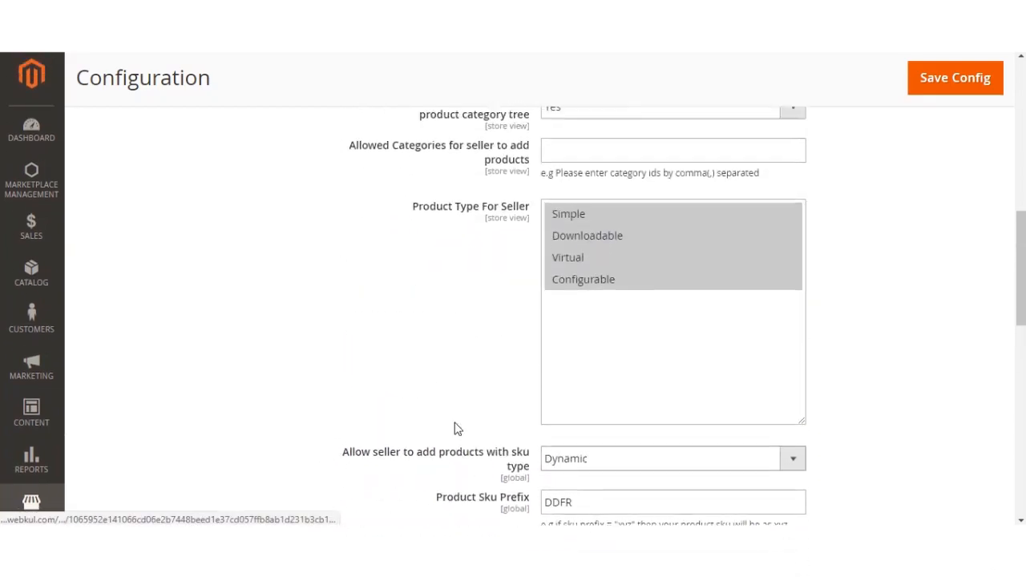
scroll(455, 427, up, 3)
scroll(426, 361, up, 5)
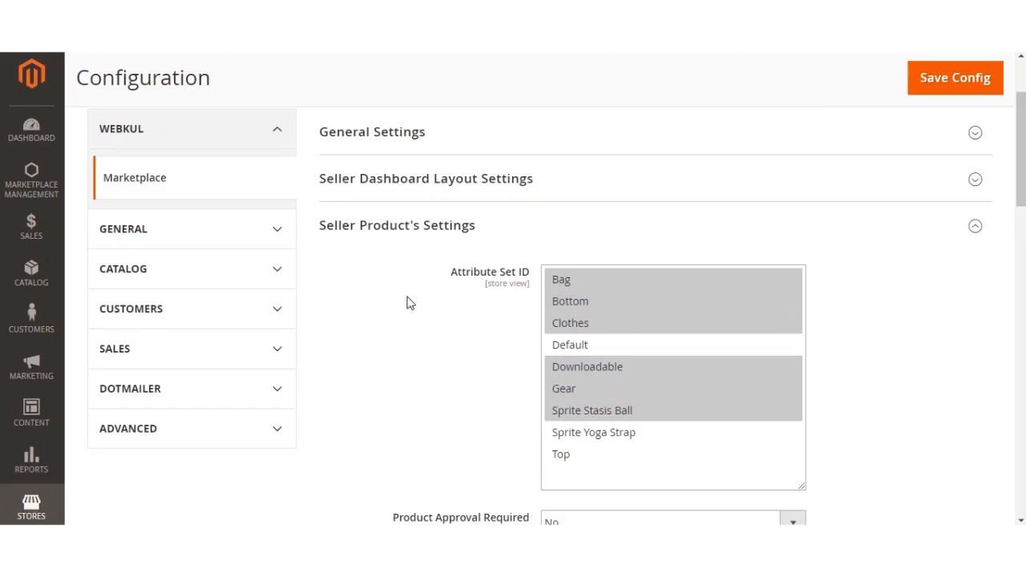
click(391, 227)
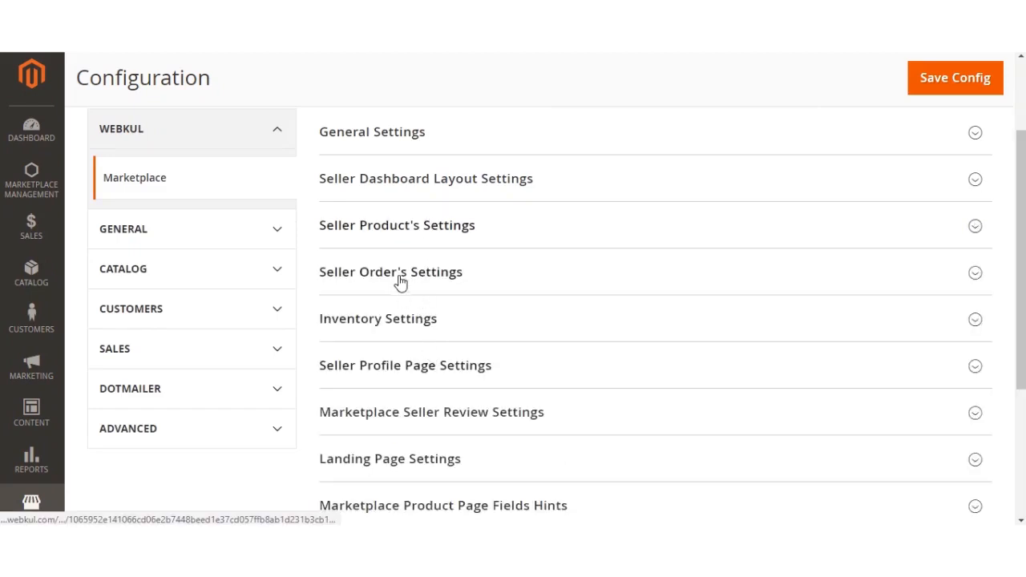
- Expand Seller Order's Settings, review the Order Approval Required options, and collapse the section
click(446, 276)
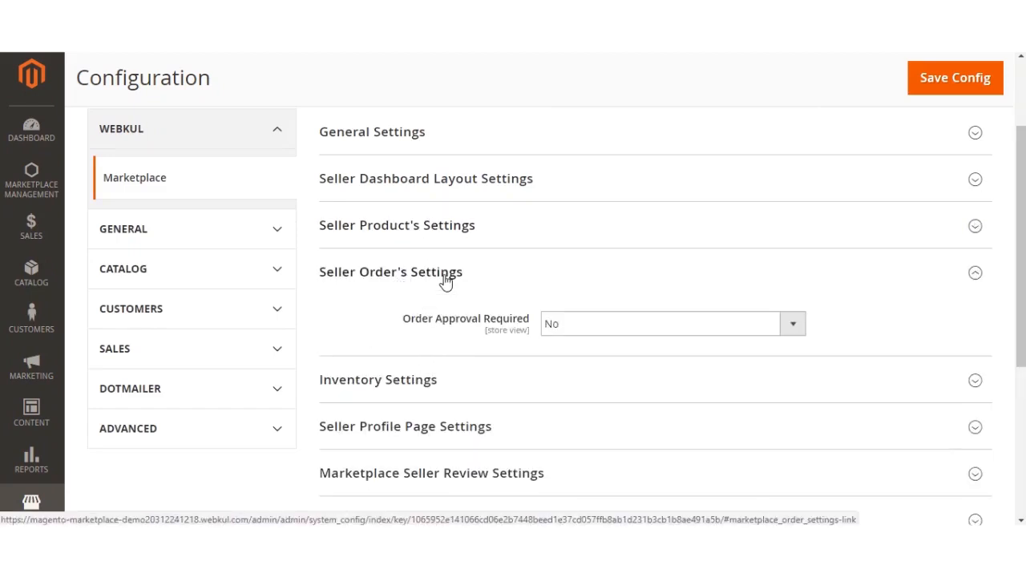
click(603, 331)
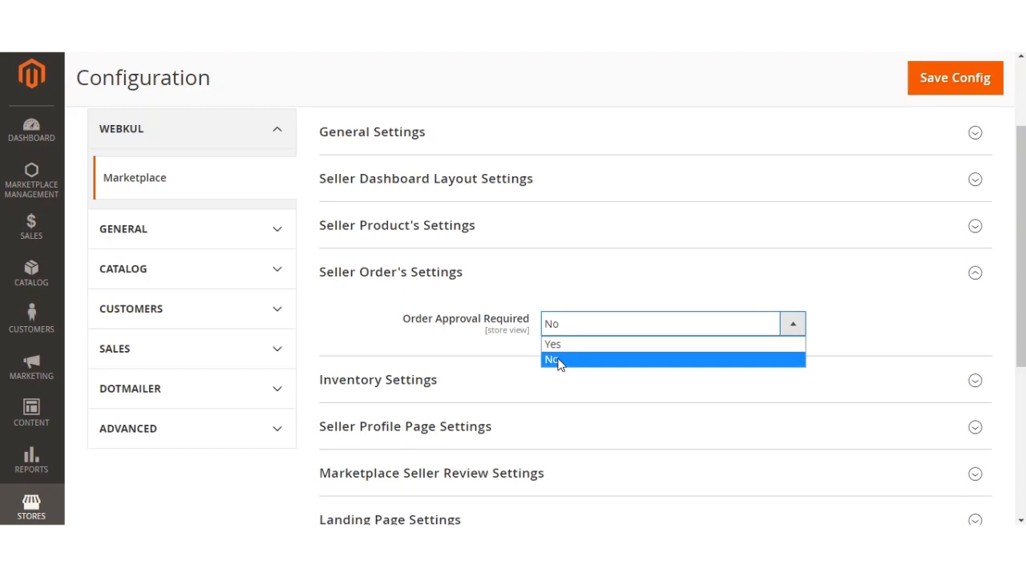
click(417, 283)
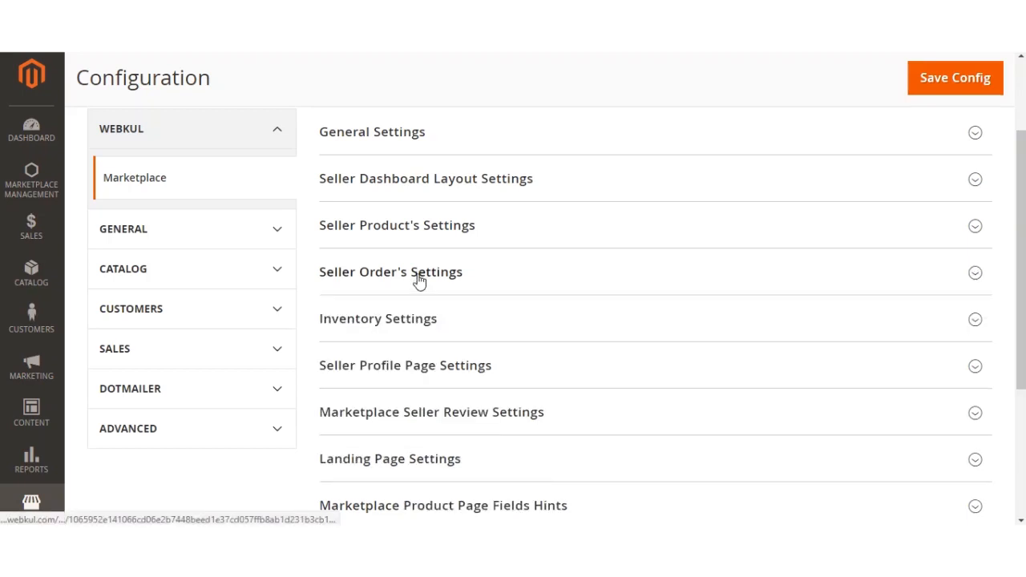
- Expand Inventory Settings, review the Low Stock Quantity setting, and collapse the section
click(397, 332)
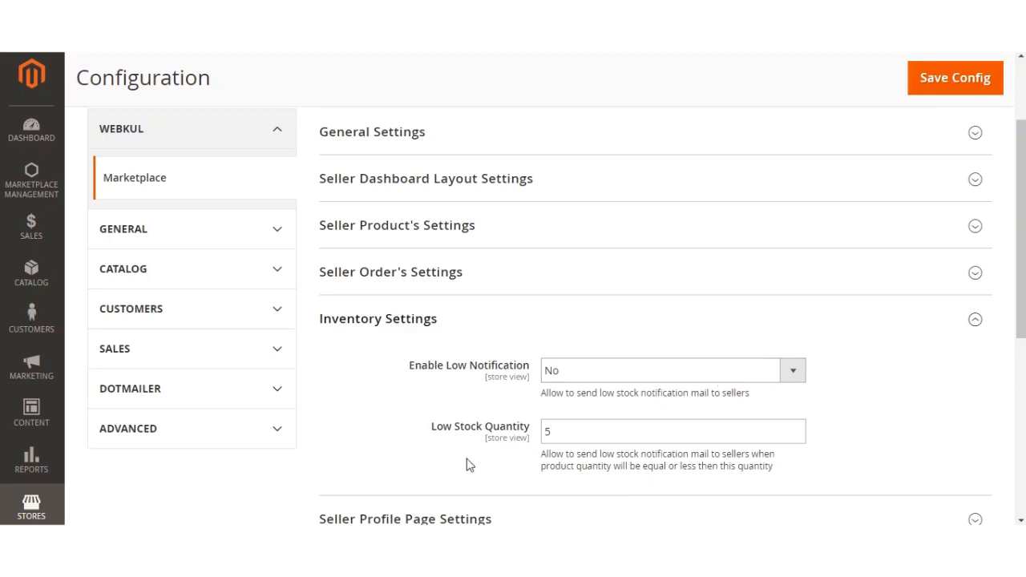
click(577, 433)
drag(577, 434, 460, 434)
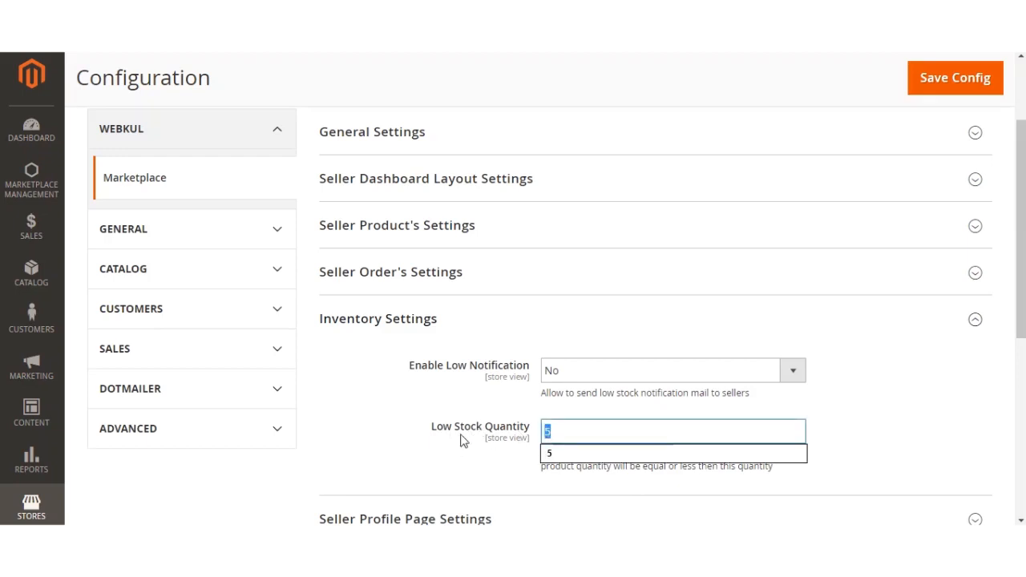
scroll(450, 457, down, 2)
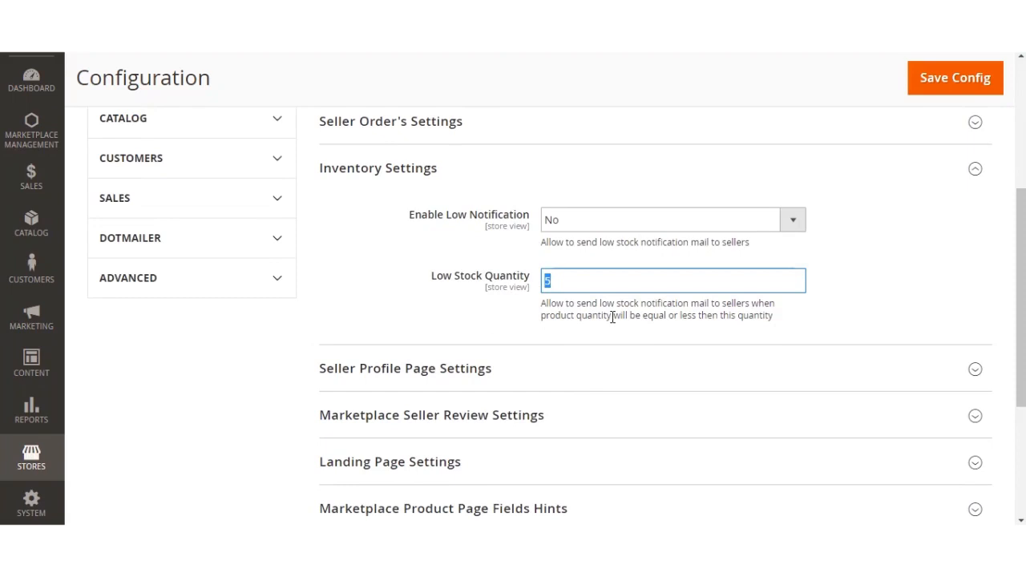
click(573, 277)
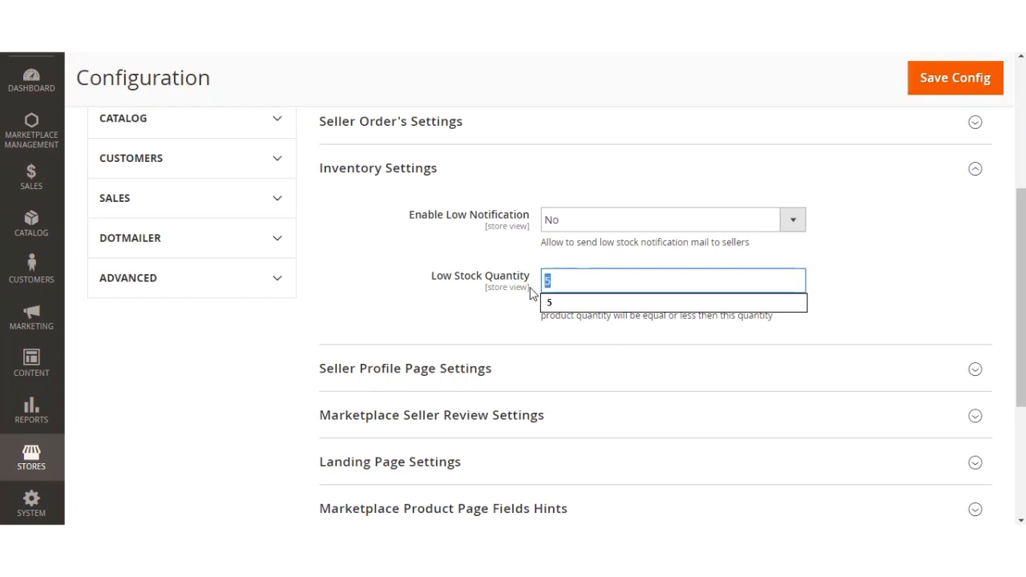
click(464, 312)
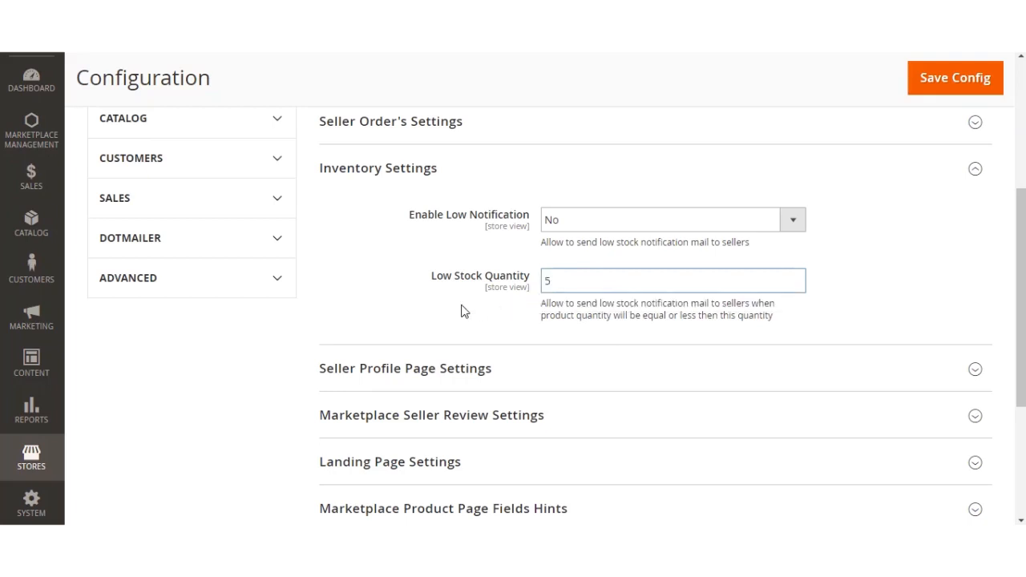
click(419, 180)
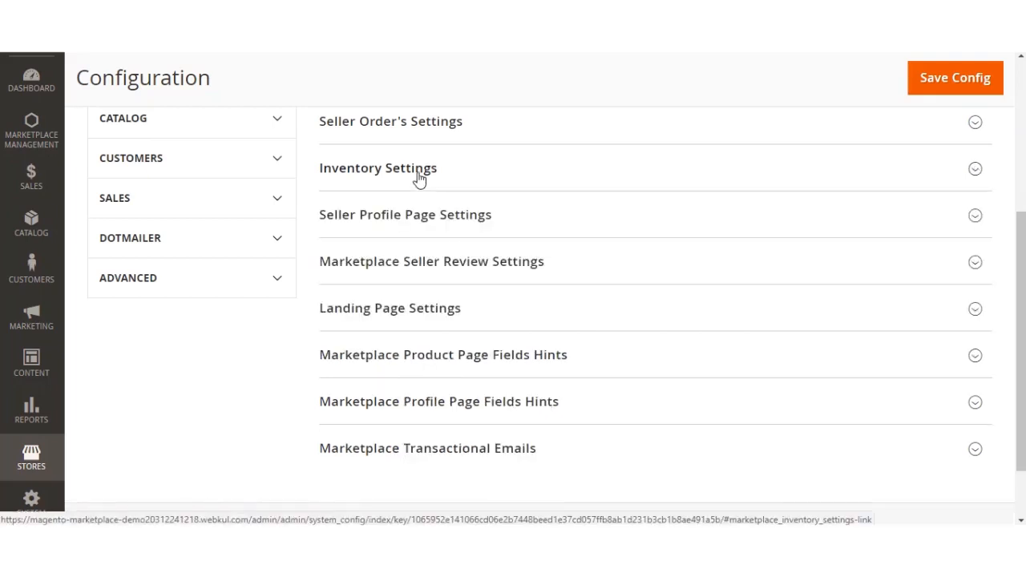
- Expand Seller Profile Page Settings and review the seller profile display and Enable Color Picker settings
click(425, 223)
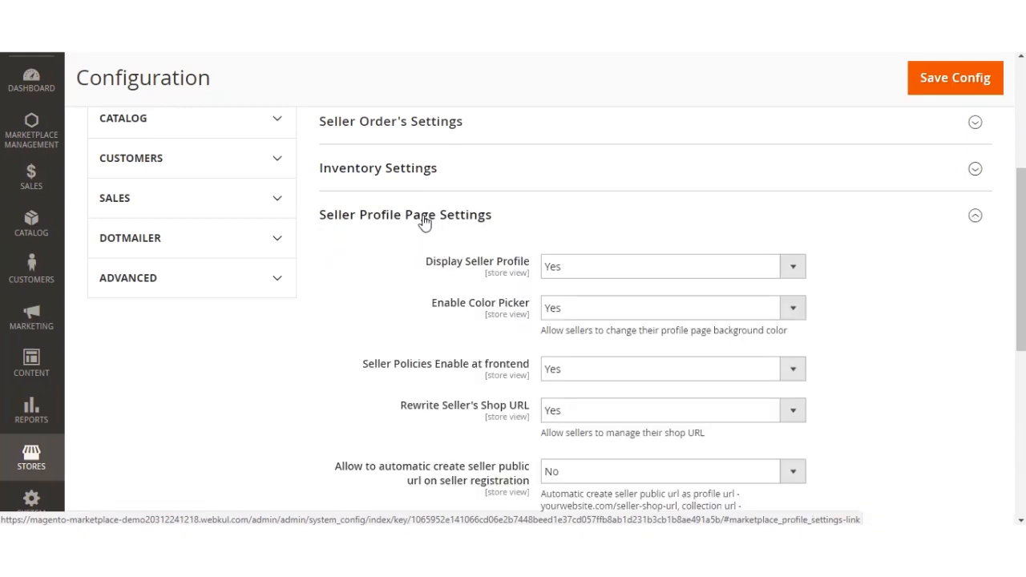
scroll(673, 404, down, 3)
scroll(648, 398, up, 2)
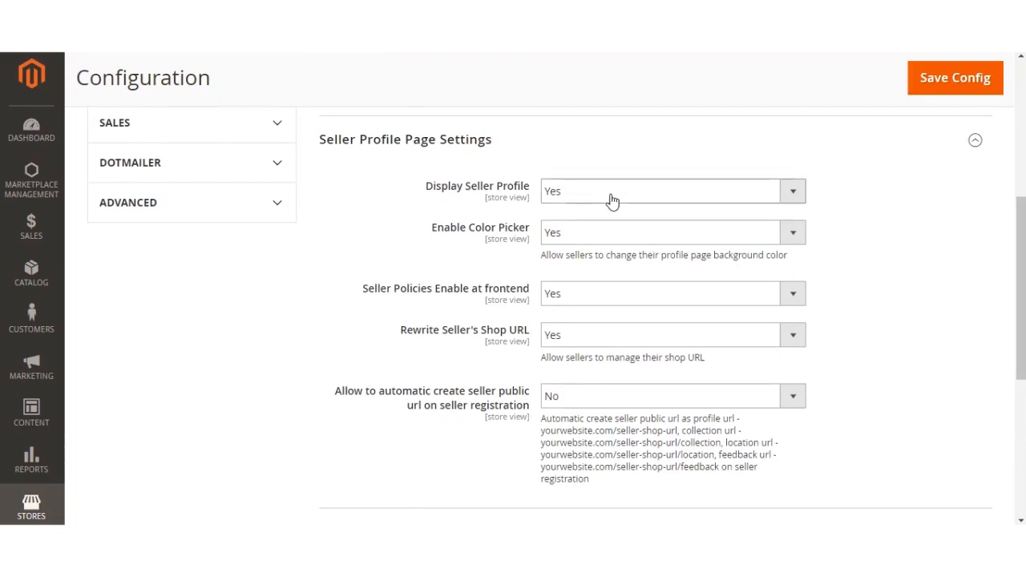
click(655, 233)
click(659, 232)
click(457, 251)
scroll(404, 347, down, 1)
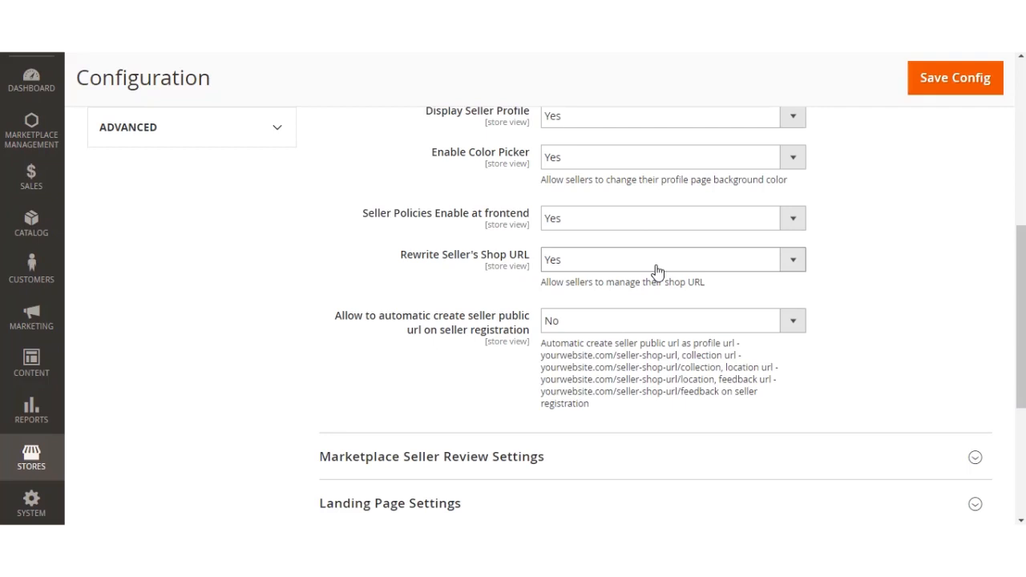
- Review the setting for automatically creating the seller public URL on registration and collapse Seller Profile Page Settings
drag(341, 318, 478, 340)
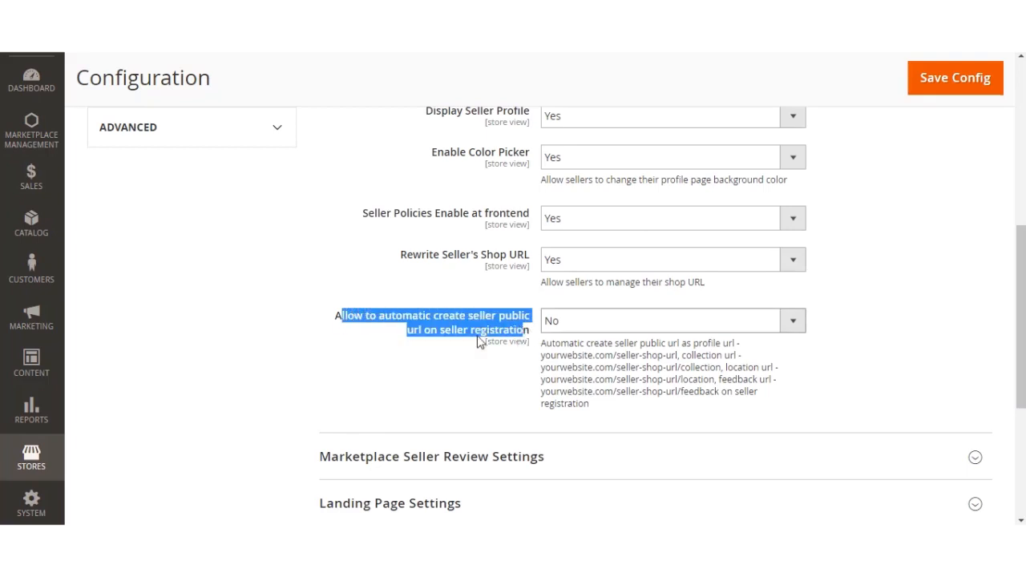
click(505, 329)
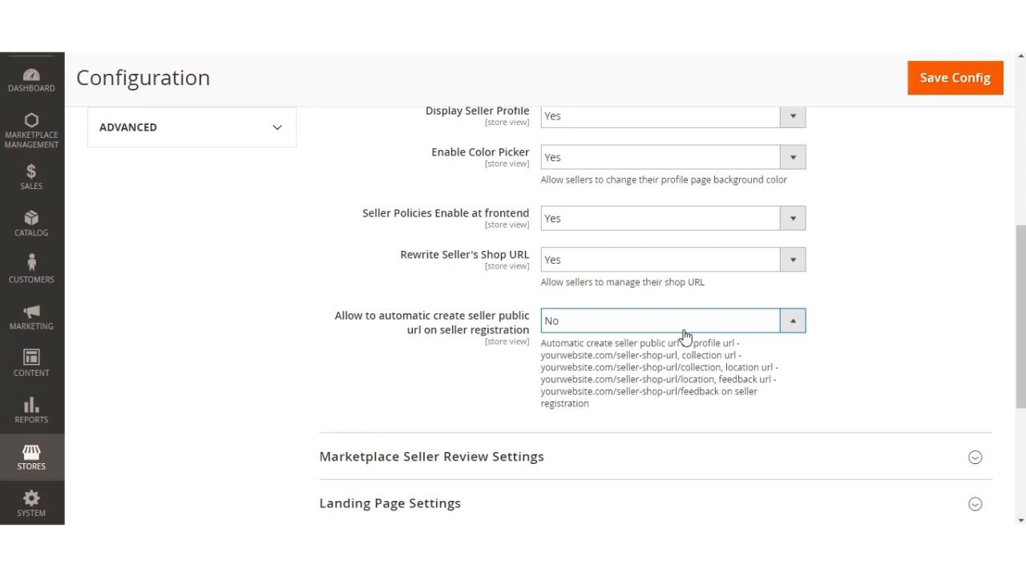
scroll(373, 286, up, 3)
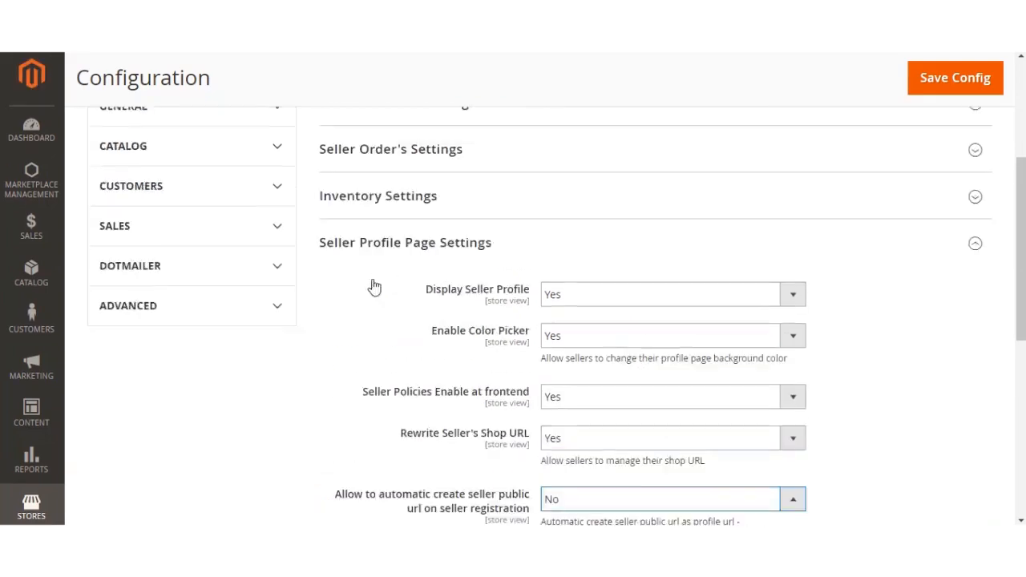
scroll(375, 329, up, 2)
click(376, 368)
scroll(377, 373, down, 1)
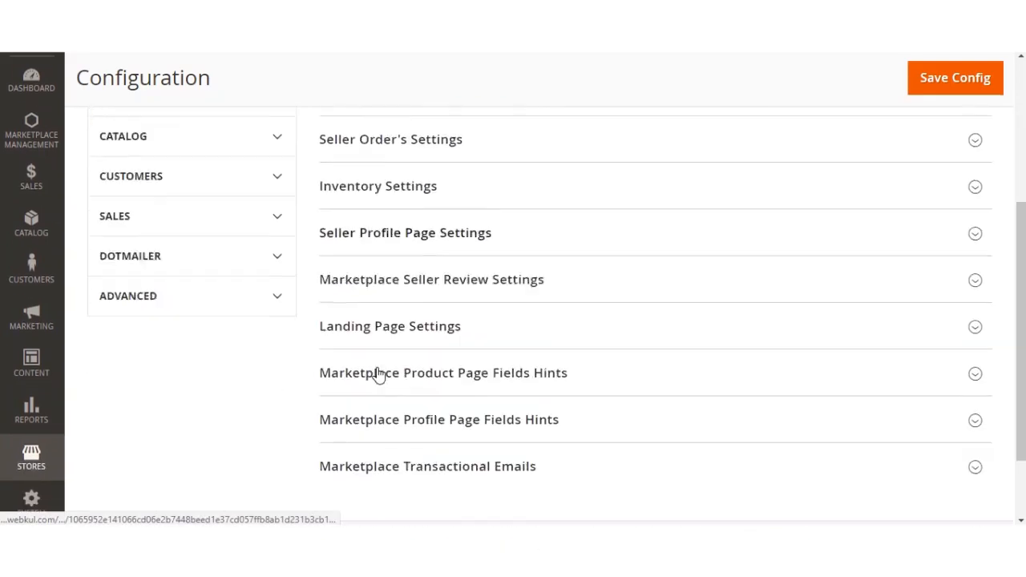
- In Marketplace Seller Review Settings, set Make a Review on only Order Purchase to No and collapse the section
click(435, 271)
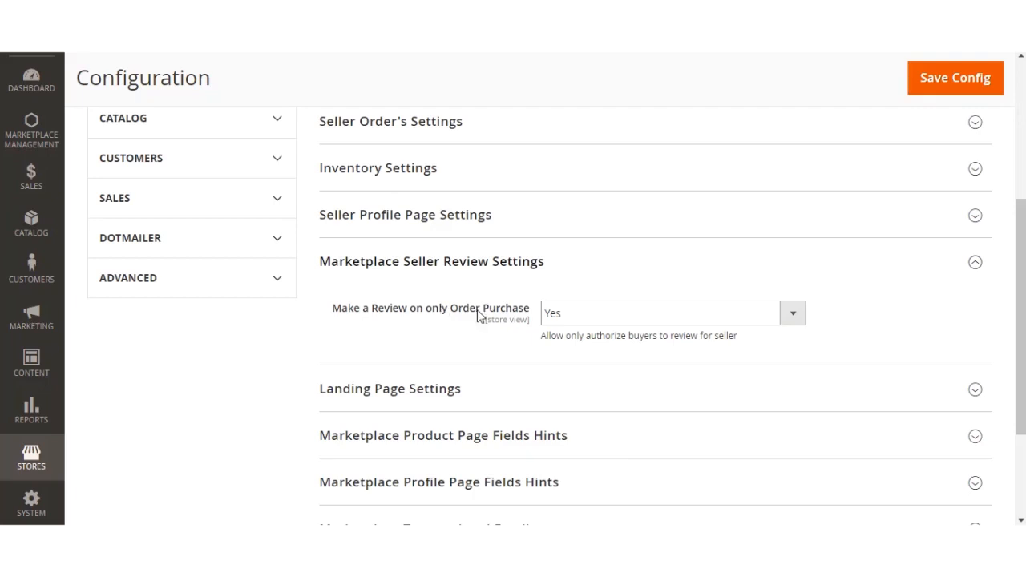
click(615, 317)
click(607, 349)
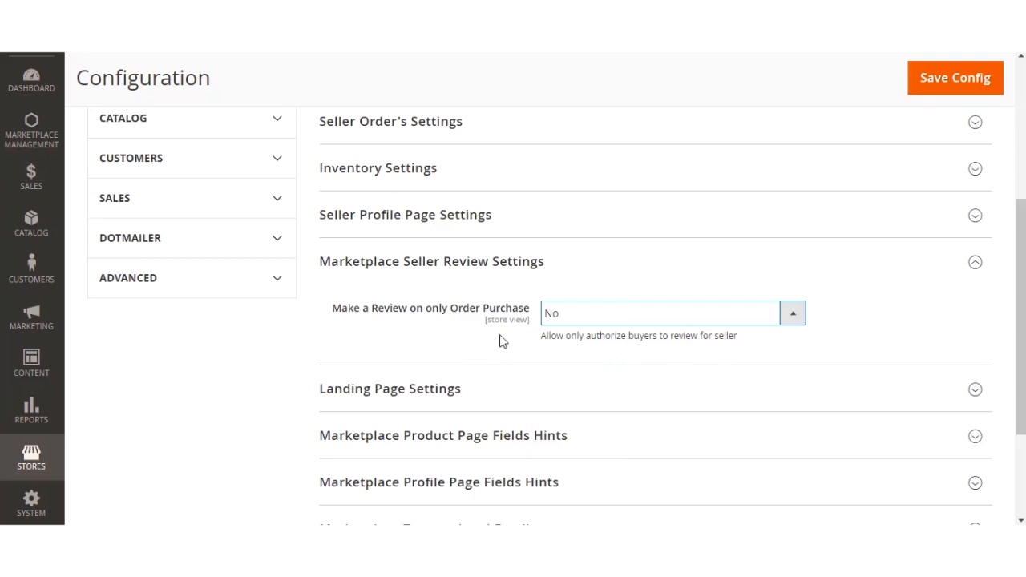
click(454, 265)
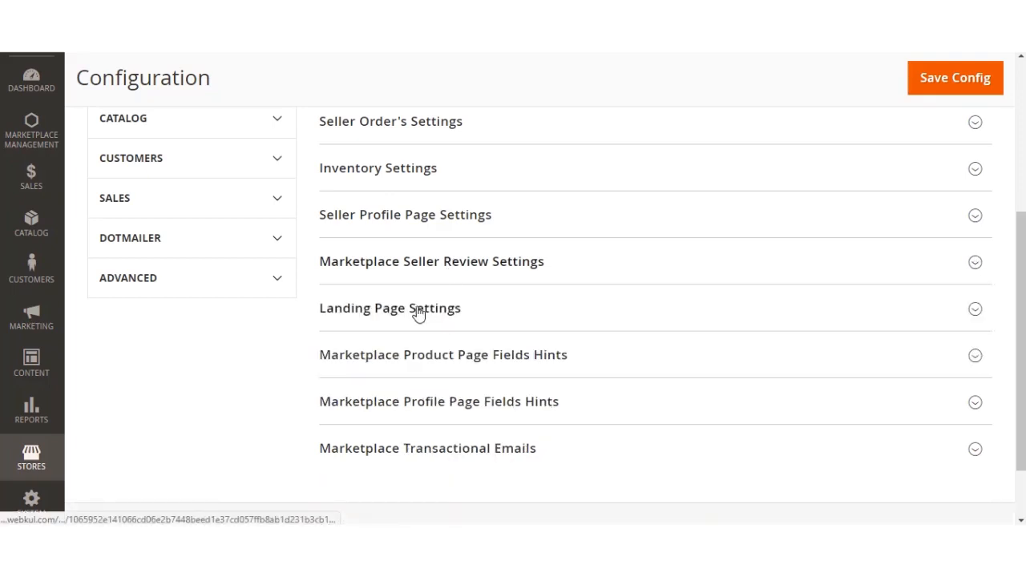
- Expand Landing Page Settings and choose Yes for Display Seller registration block on customer registration page
click(416, 313)
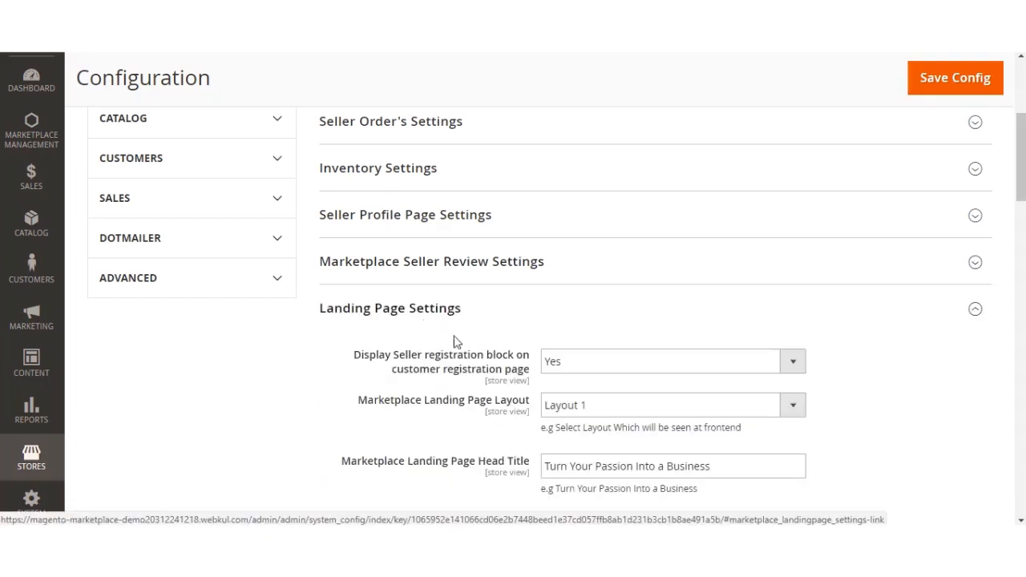
scroll(484, 345, down, 2)
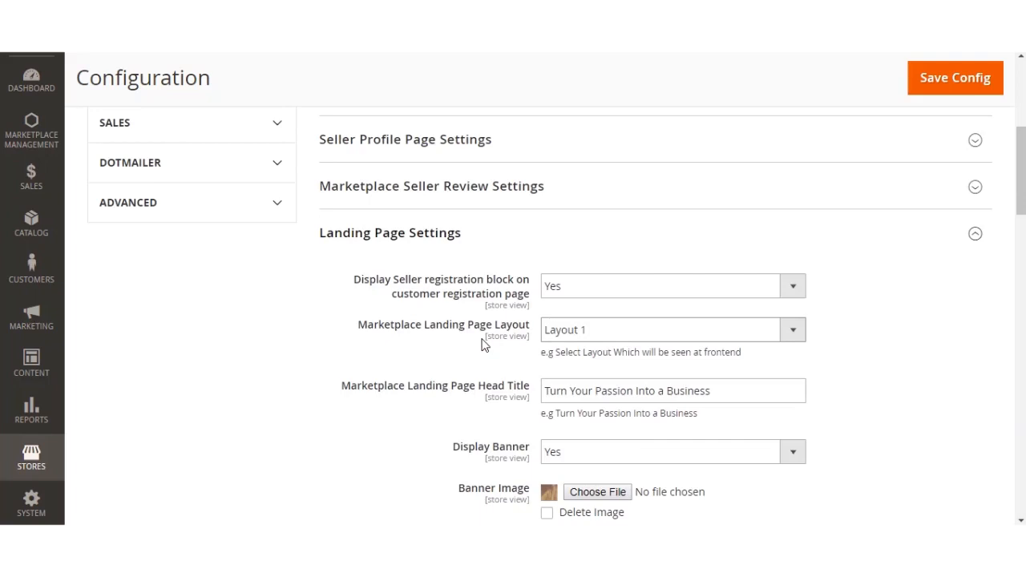
click(580, 292)
click(579, 304)
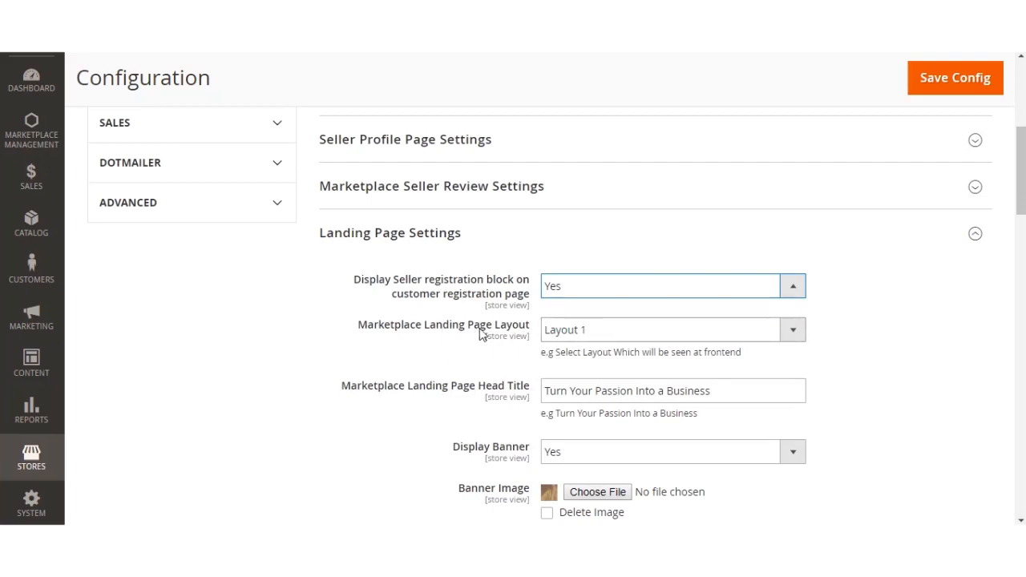
- Review the Marketplace Landing Page Layout choices and the Marketplace Landing Page Head Title field
click(659, 343)
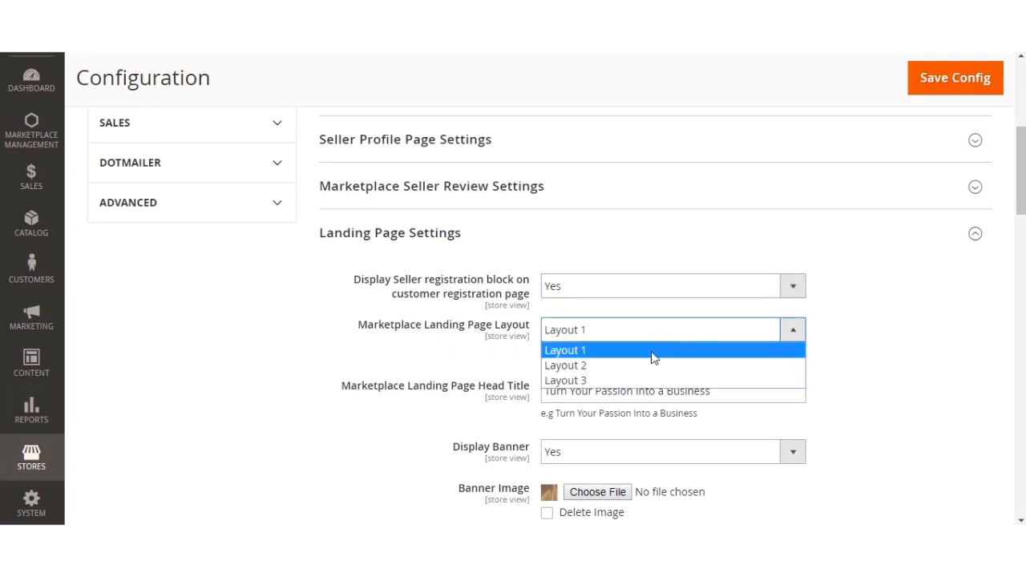
click(928, 357)
scroll(513, 421, down, 1)
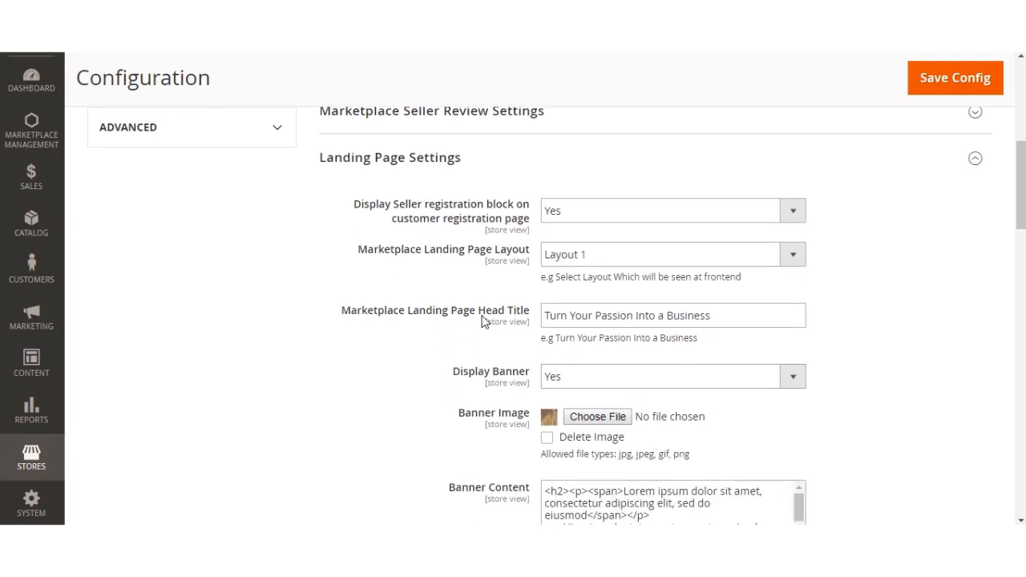
click(716, 321)
click(343, 388)
- Review the Display Banner options along with the Banner Image and Banner Content settings
click(609, 379)
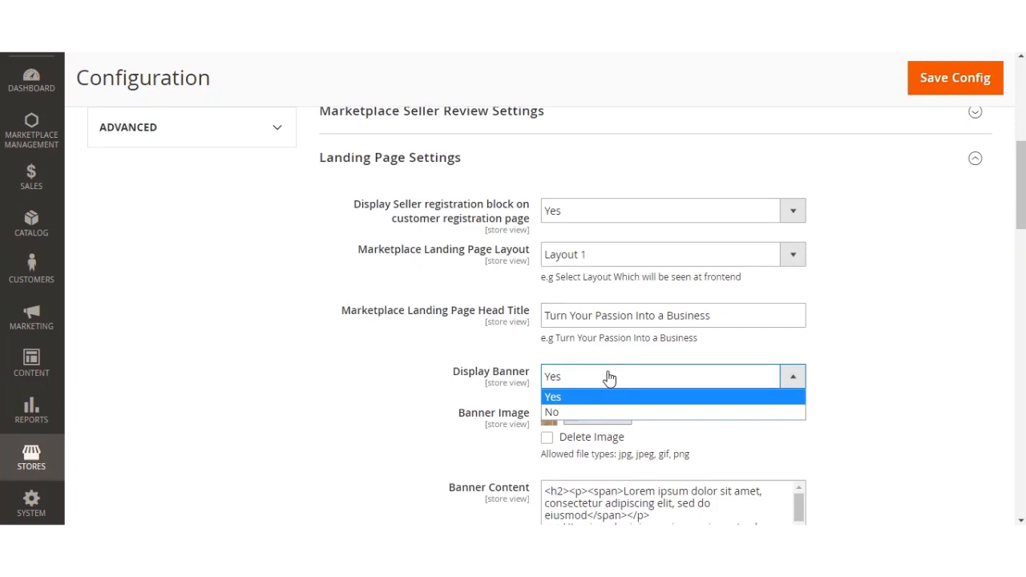
click(602, 381)
scroll(343, 383, down, 2)
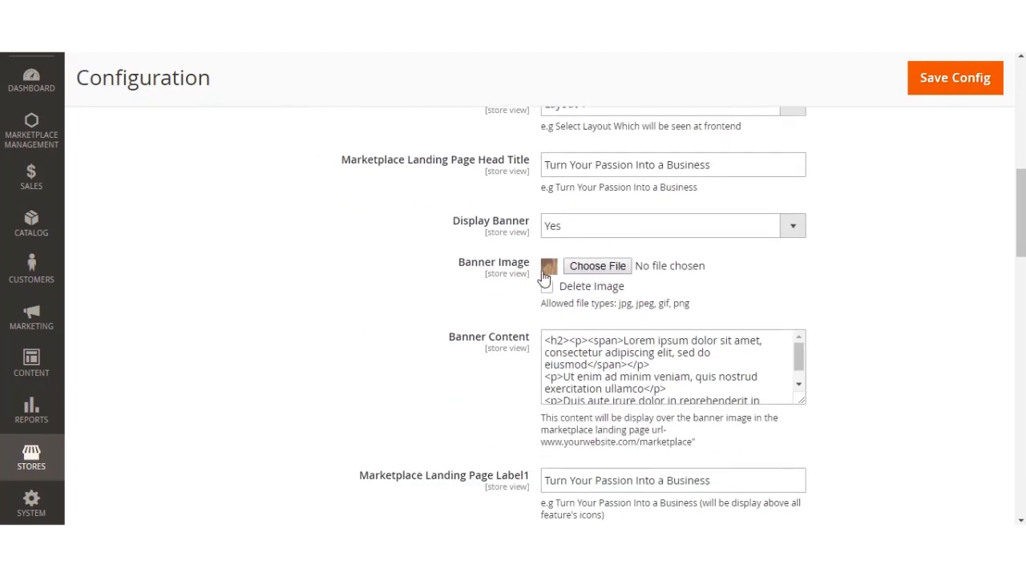
scroll(445, 364, down, 1)
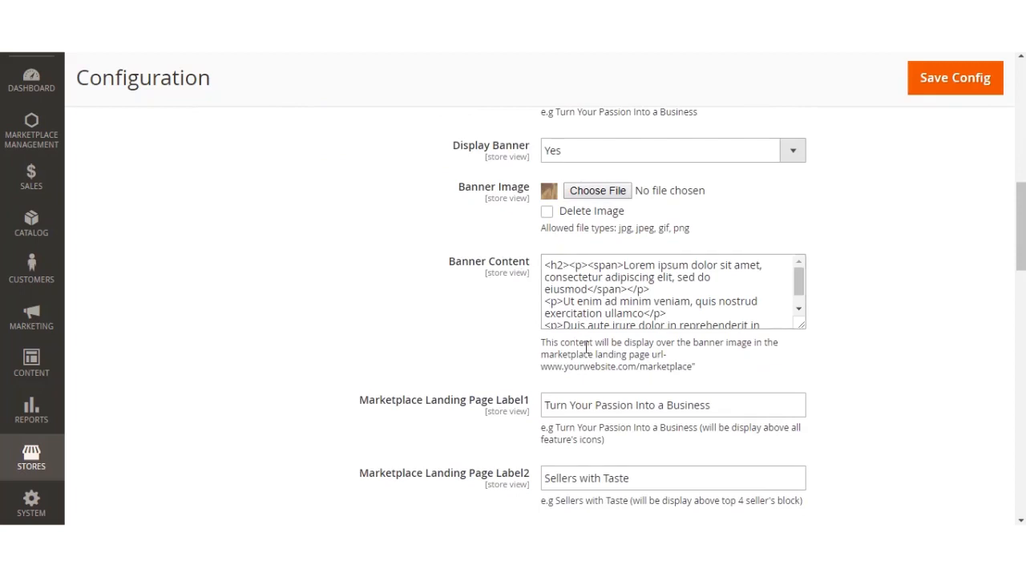
- Examine Marketplace Landing Page Label1 through Label4, the Button Label and the Display Icons setting
scroll(587, 346, down, 2)
drag(374, 257, 479, 257)
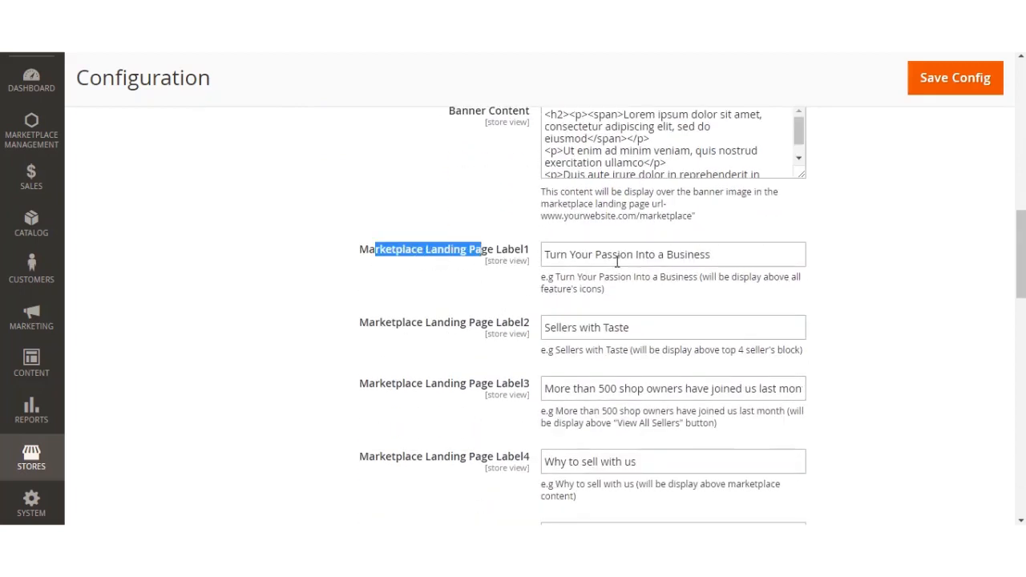
click(617, 262)
drag(370, 329, 527, 345)
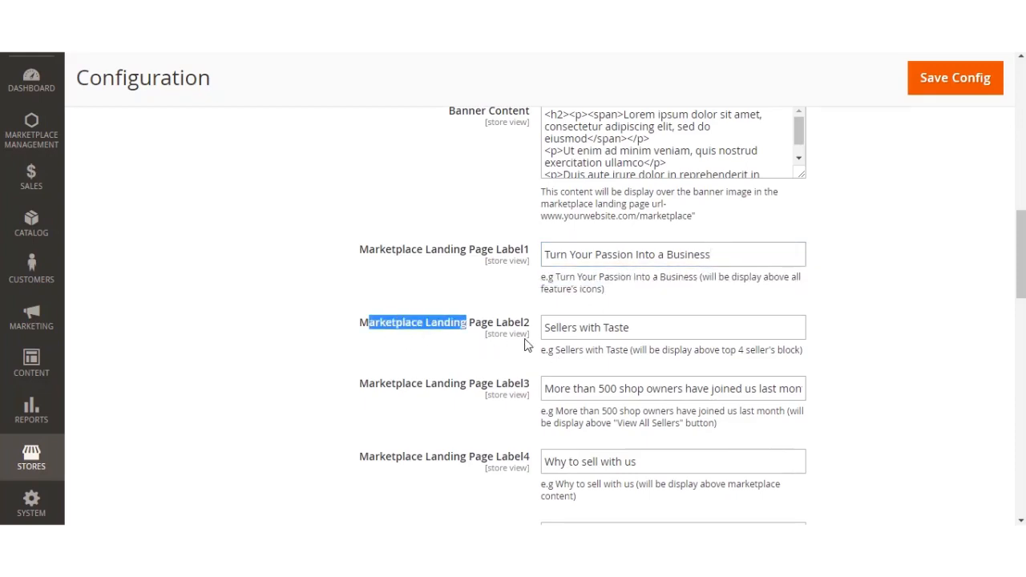
click(656, 325)
scroll(654, 328, up, 1)
scroll(609, 393, down, 3)
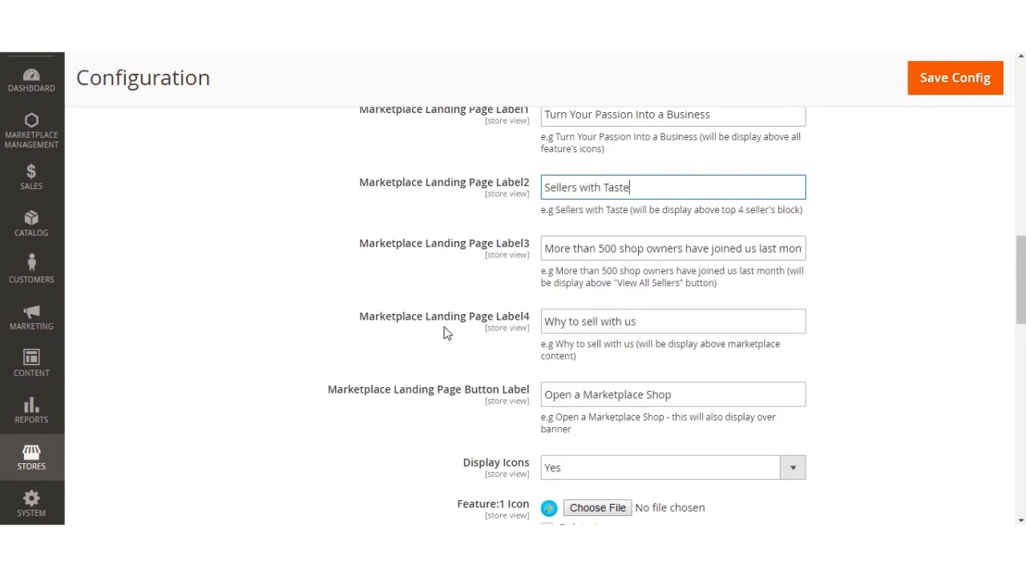
scroll(482, 373, down, 1)
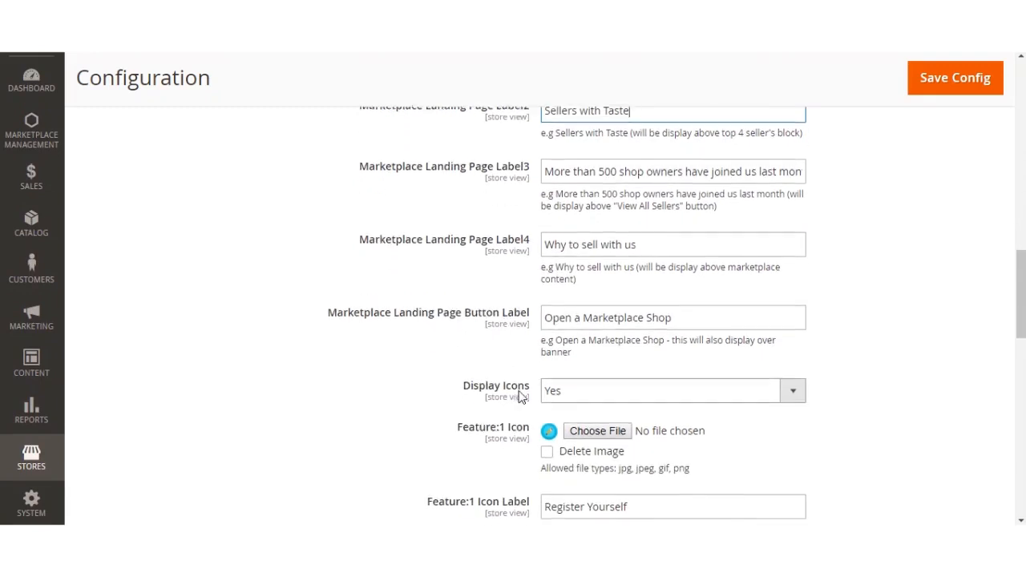
- Review the Display Icons options and the icon and label settings for Feature:1 through Feature:4
scroll(513, 393, down, 1)
click(758, 324)
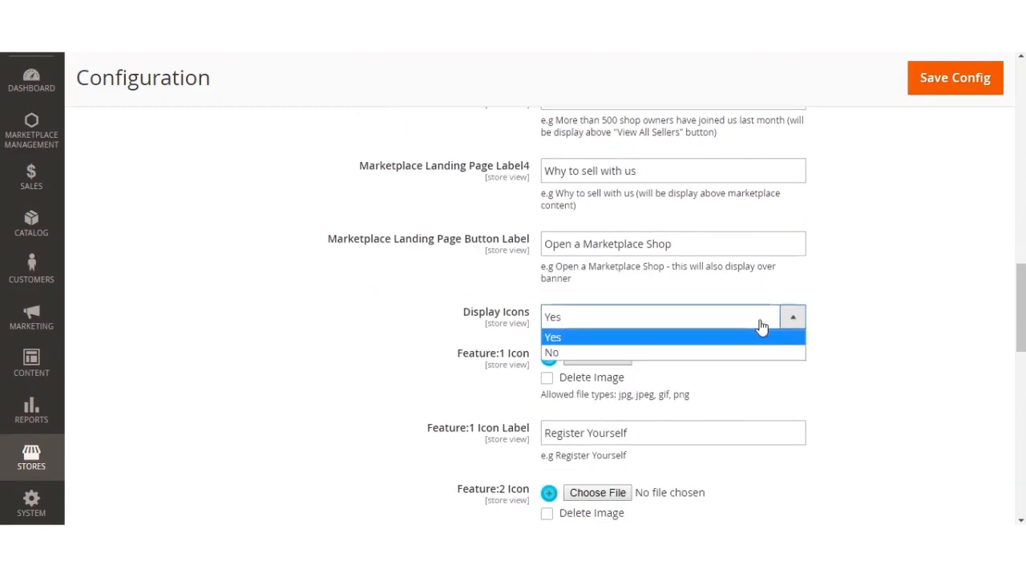
click(851, 330)
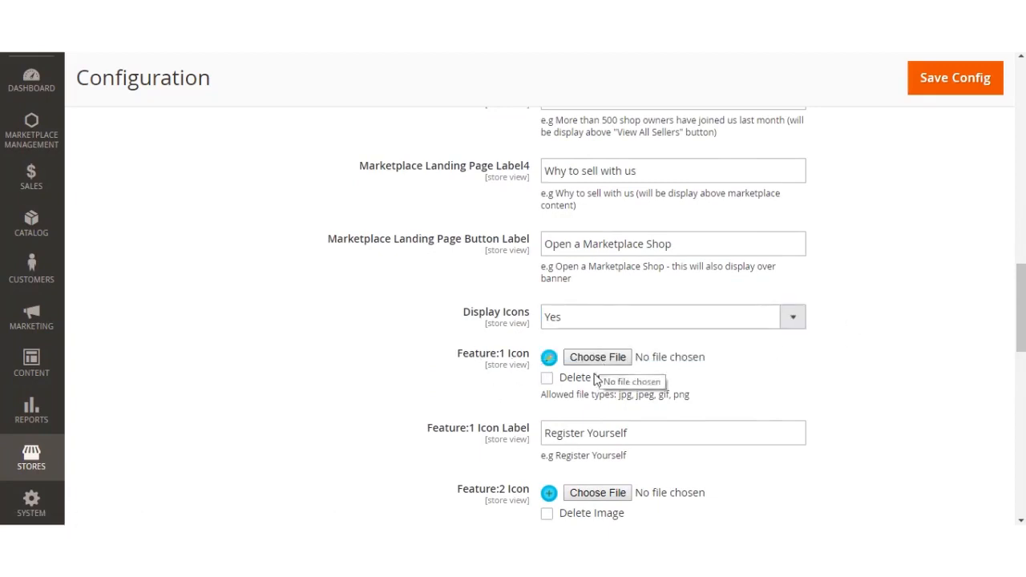
scroll(543, 364, down, 2)
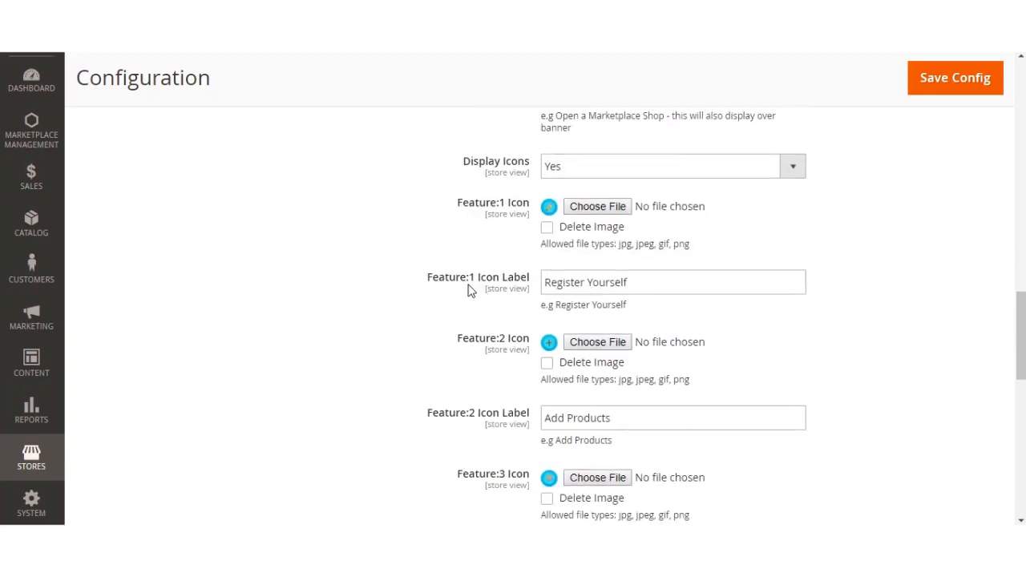
scroll(504, 430, down, 1)
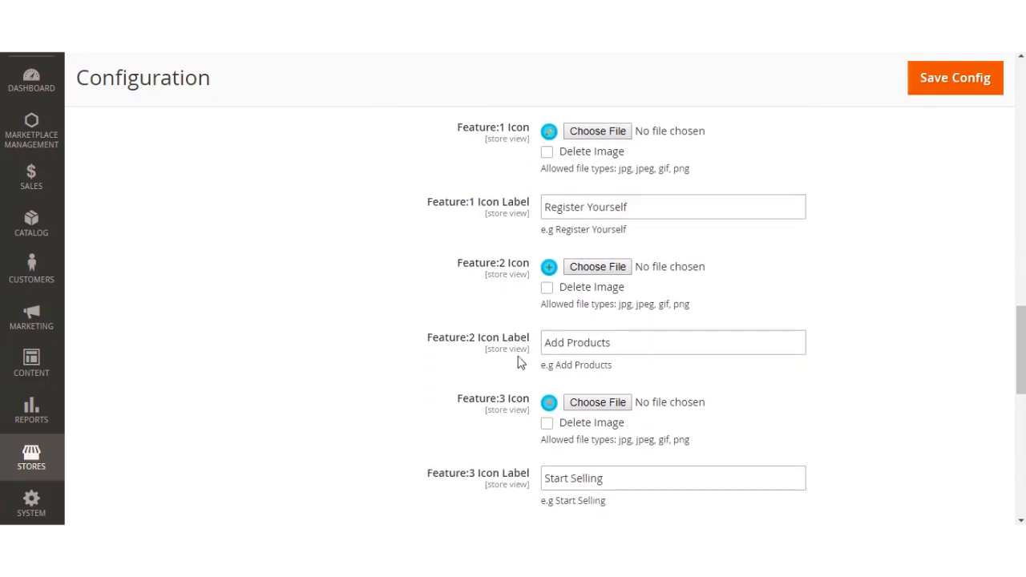
scroll(521, 371, down, 2)
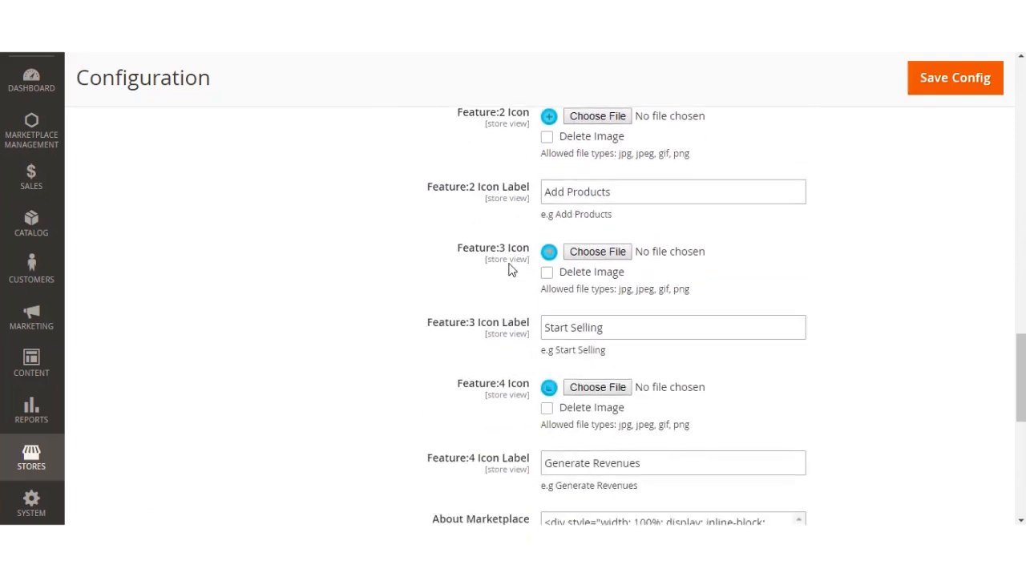
scroll(497, 326, down, 2)
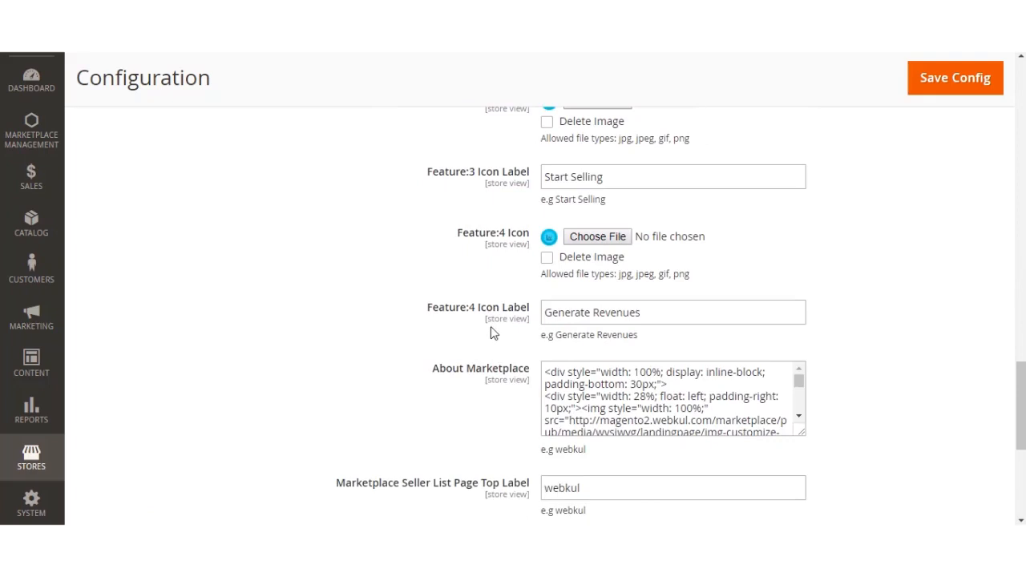
- Examine the About Marketplace content setting in Landing Page Settings
scroll(499, 390, down, 1)
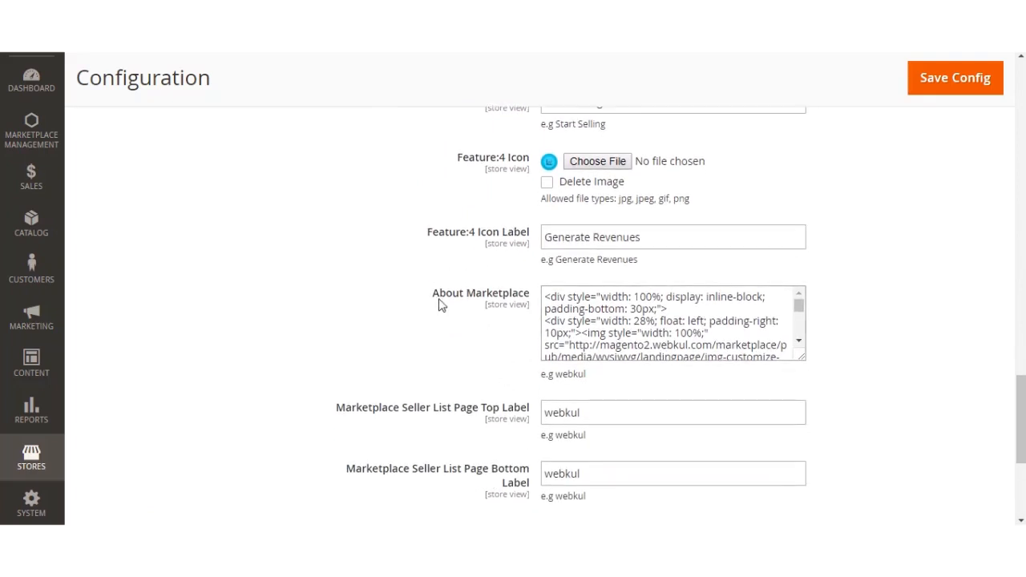
drag(434, 295, 528, 303)
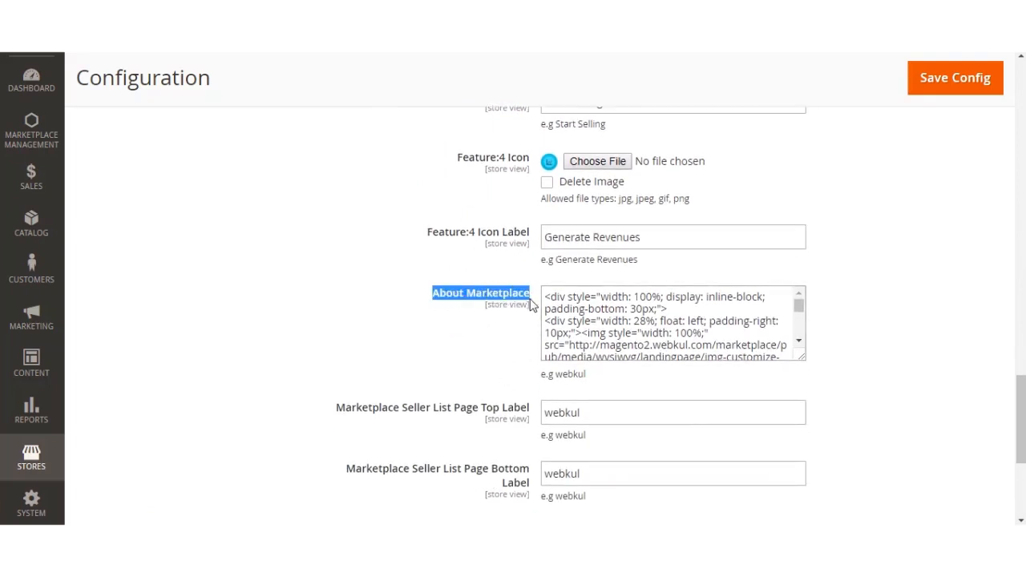
click(521, 359)
- Examine the Marketplace Seller List Page Top Label and Bottom Label fields
scroll(520, 359, down, 2)
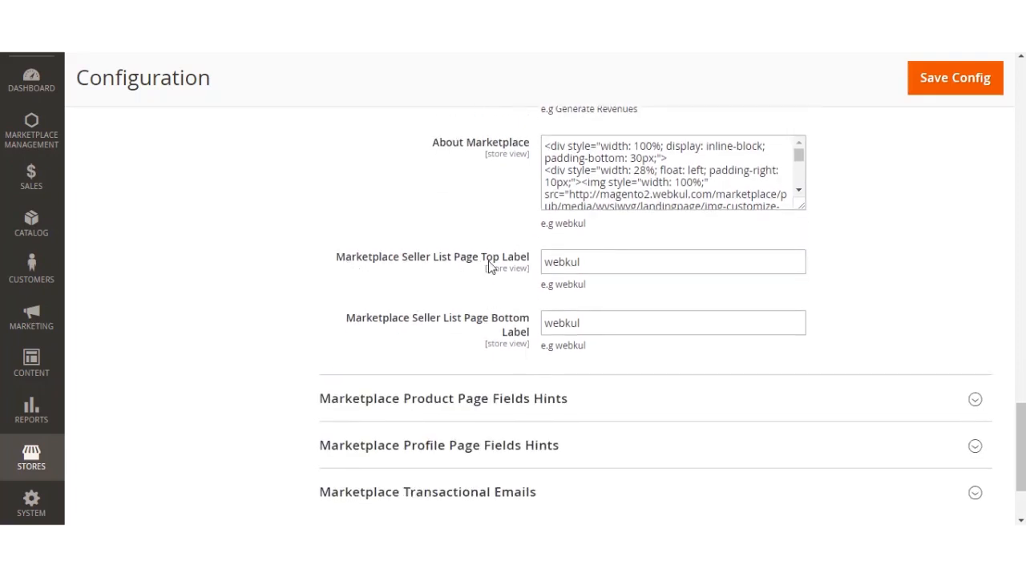
click(581, 260)
drag(347, 321, 517, 337)
click(527, 332)
click(607, 331)
click(489, 331)
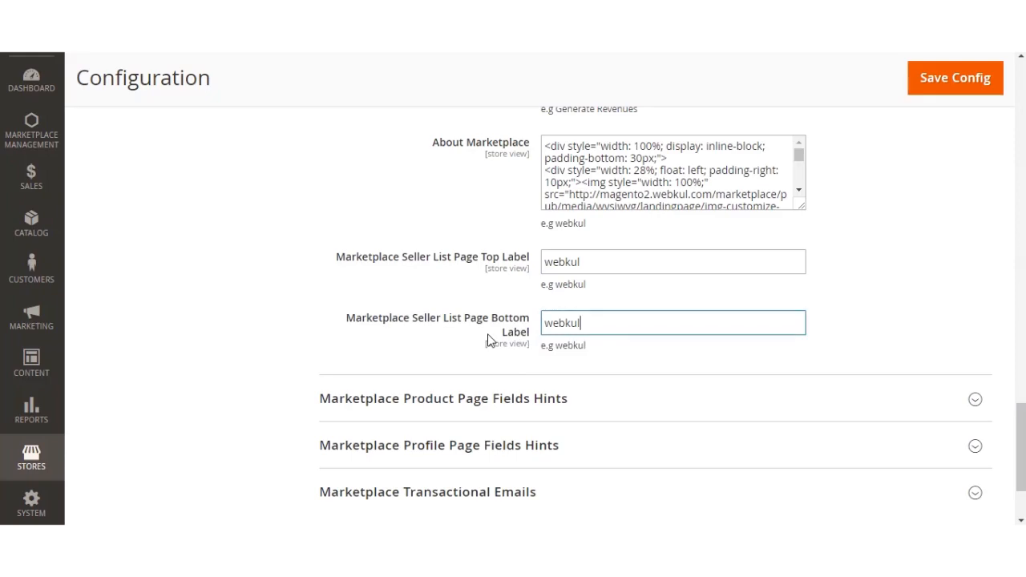
- Collapse the Landing Page Settings section
scroll(490, 335, up, 7)
scroll(491, 341, up, 10)
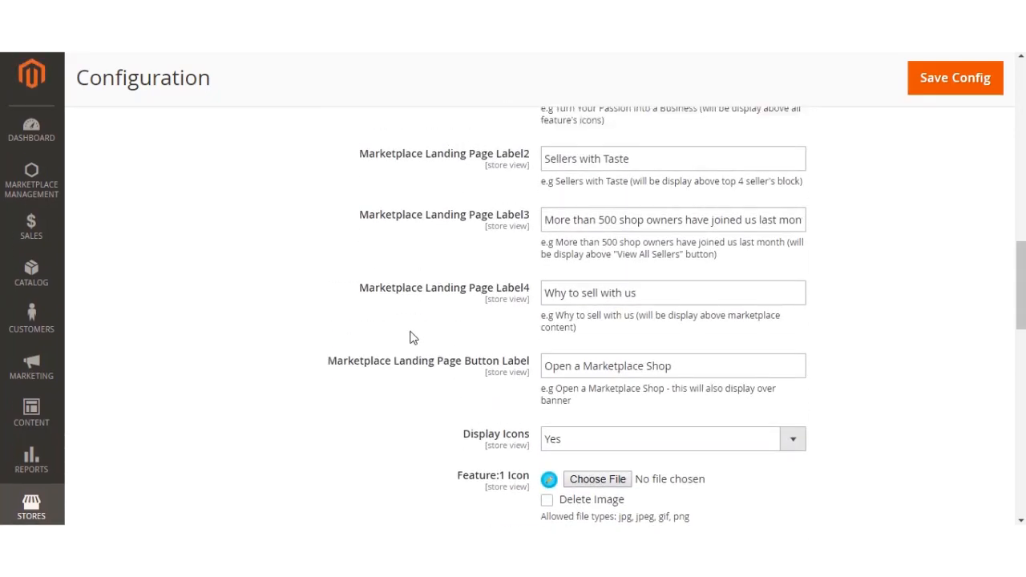
scroll(410, 337, up, 4)
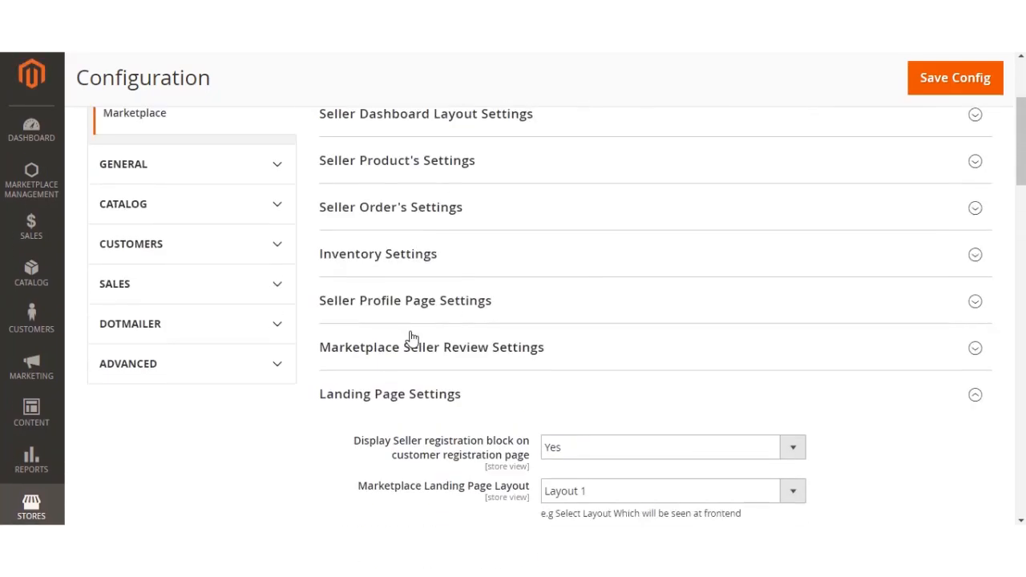
click(394, 396)
- Expand Marketplace Product Page Fields Hints, check the Enable Product Hints choices, and collapse the section again
scroll(519, 390, down, 1)
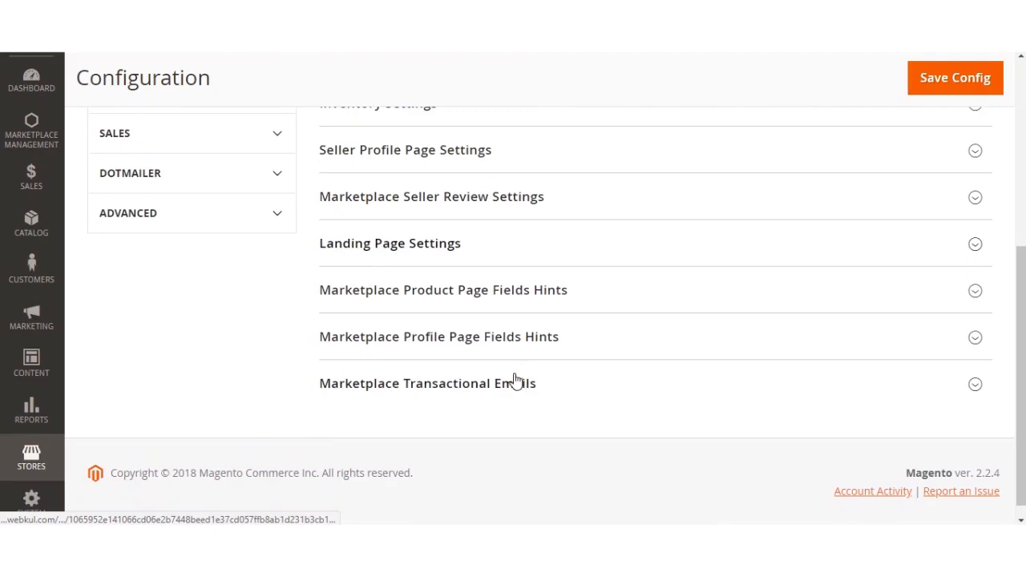
click(465, 300)
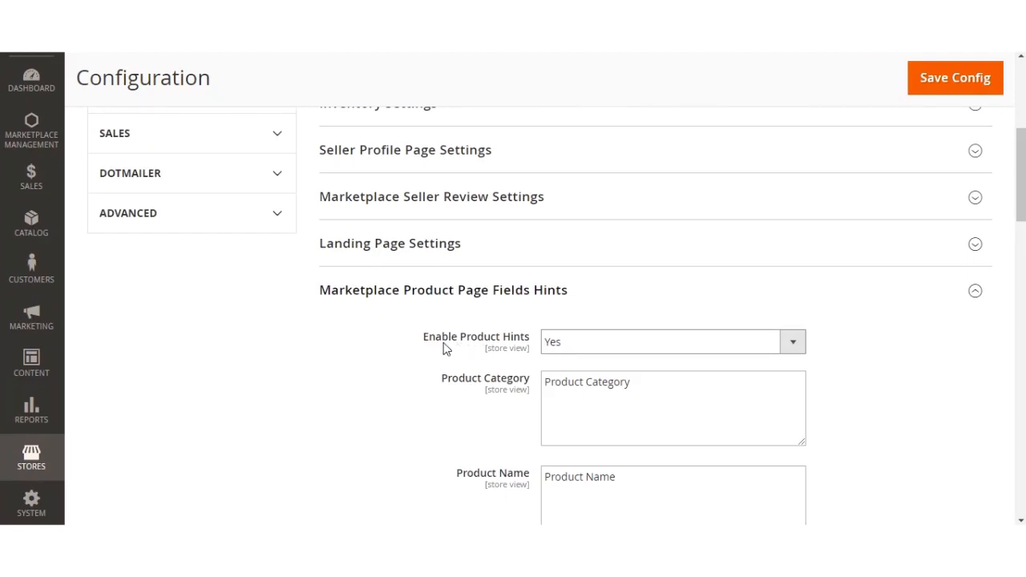
click(590, 353)
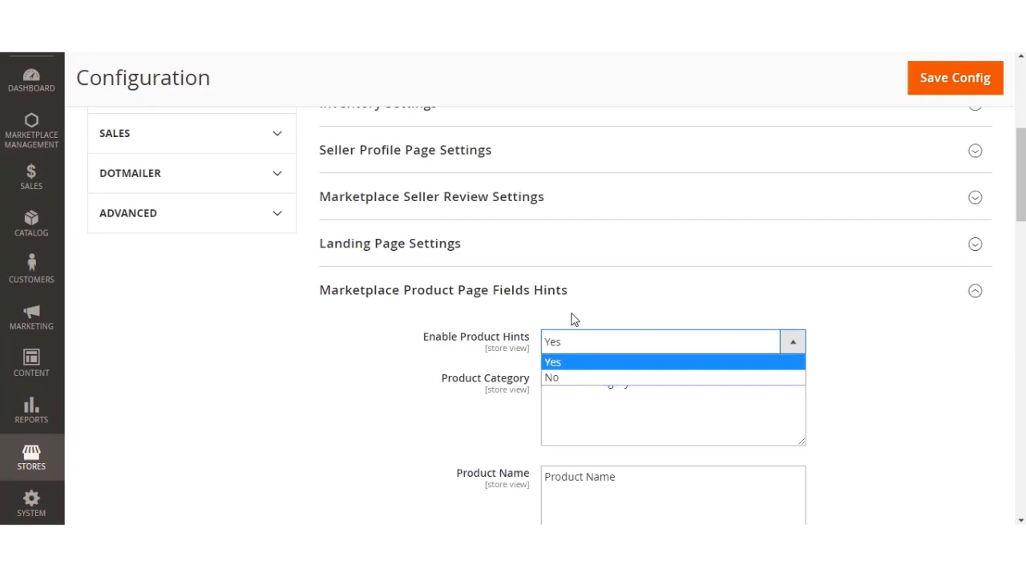
click(614, 295)
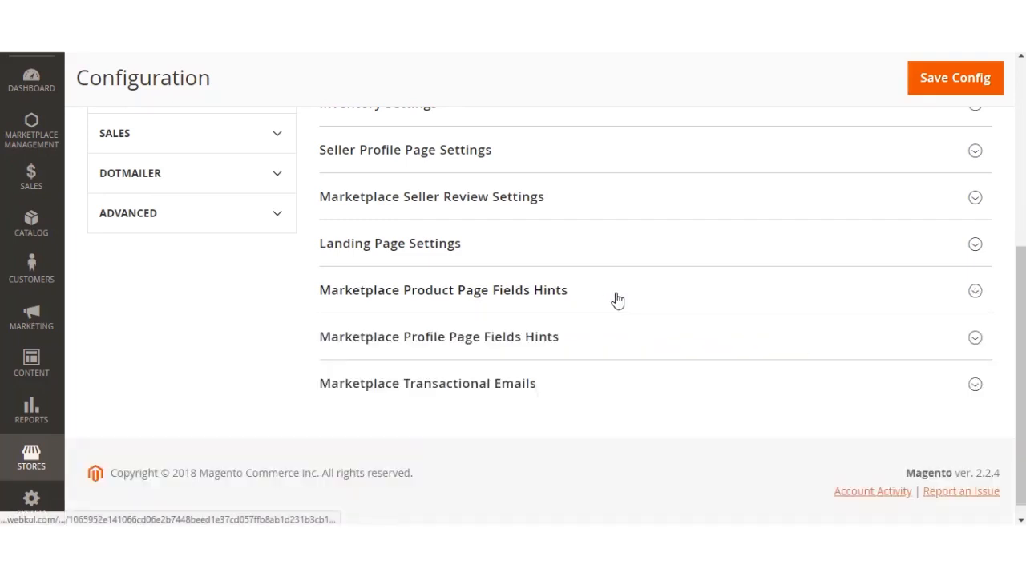
- Expand Marketplace Profile Page Fields Hints and examine the Do You Want To Become Seller/Vendor? and Shop URL hints
click(487, 339)
scroll(513, 344, down, 2)
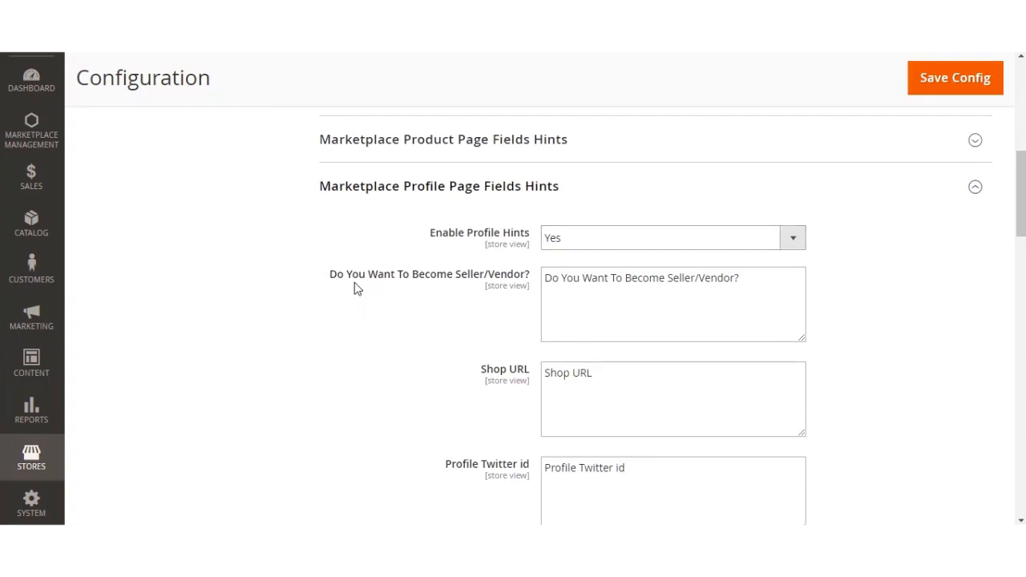
drag(344, 283, 528, 285)
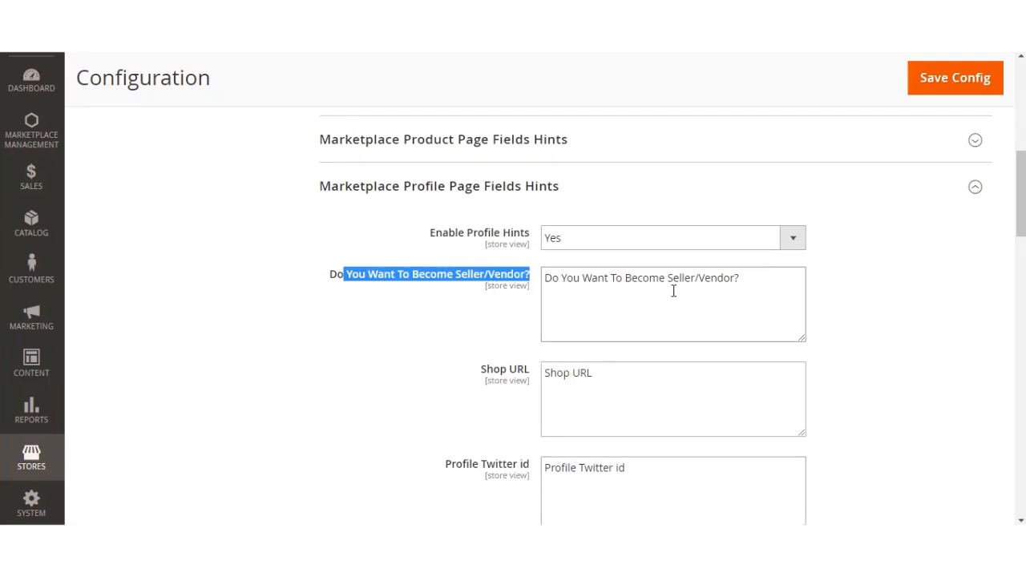
click(778, 272)
scroll(464, 374, down, 2)
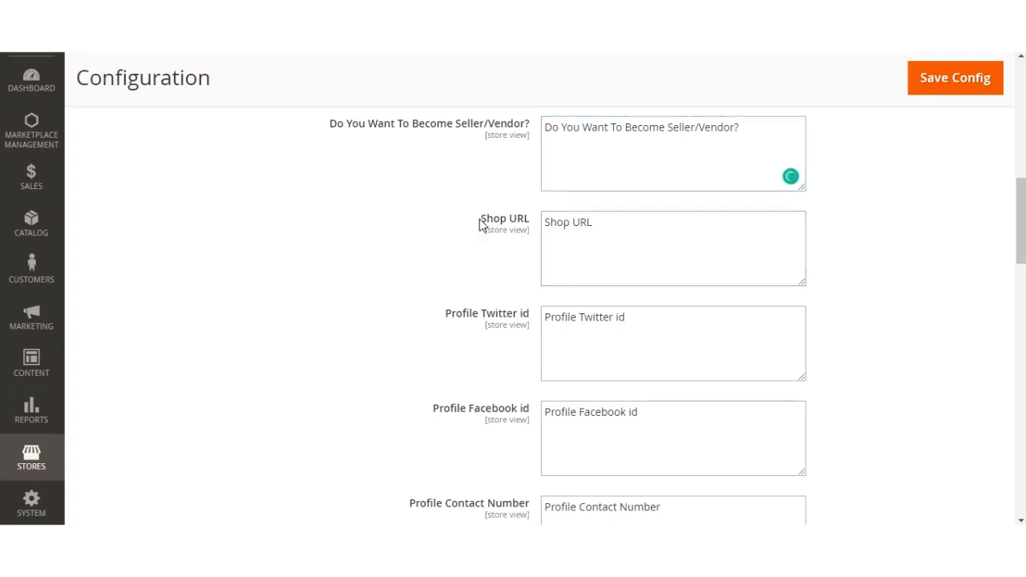
drag(482, 221, 526, 225)
click(602, 223)
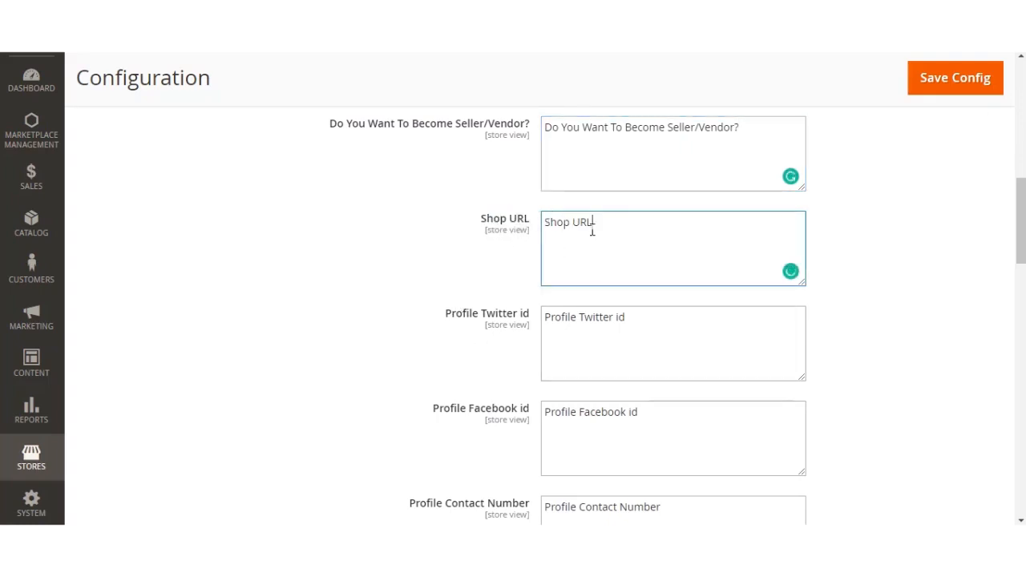
- Review the remaining profile hint fields, from Profile Twitter id through Profile Payment Information
scroll(585, 343, up, 3)
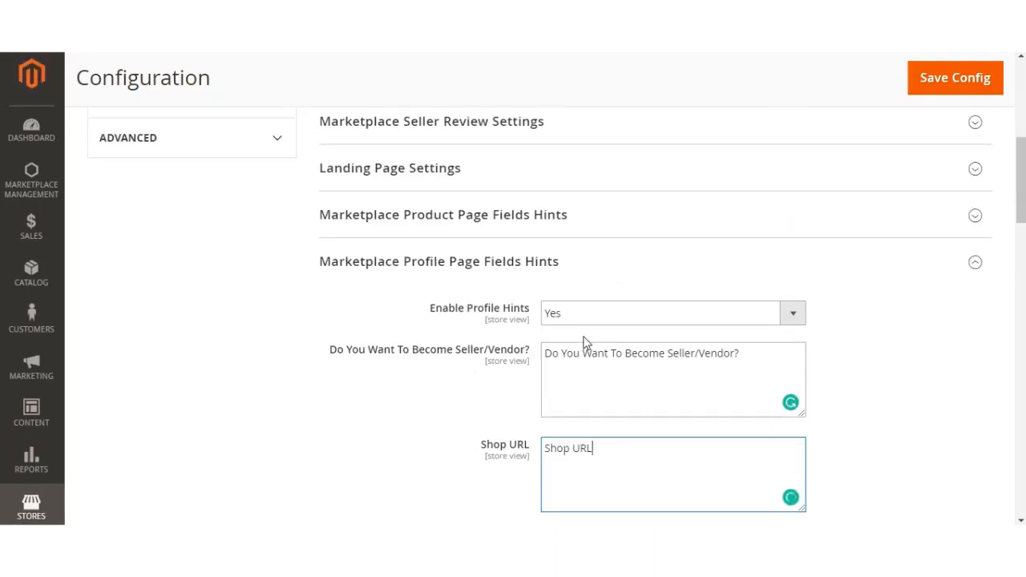
scroll(584, 337, down, 5)
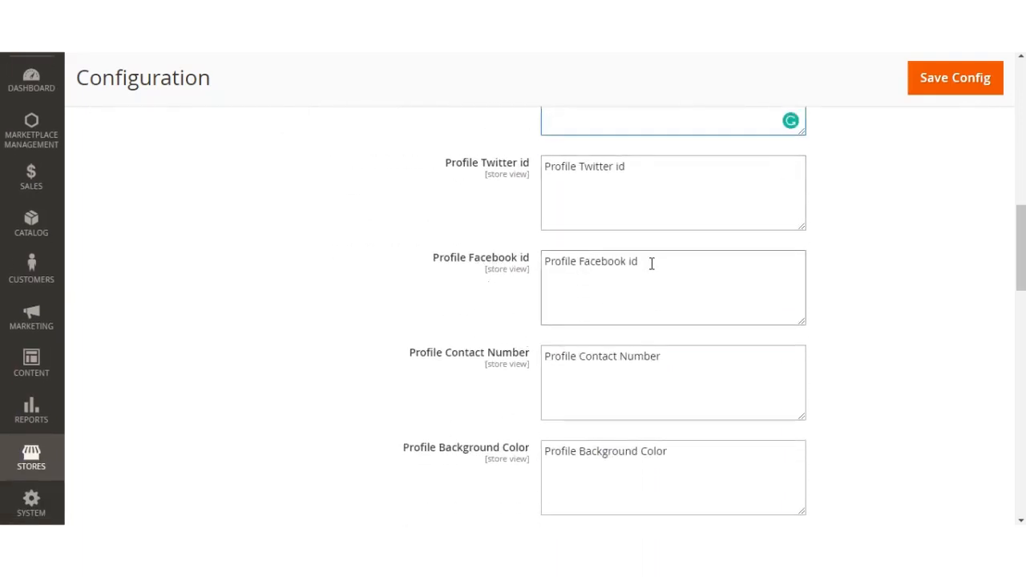
click(652, 264)
click(683, 349)
scroll(616, 391, down, 4)
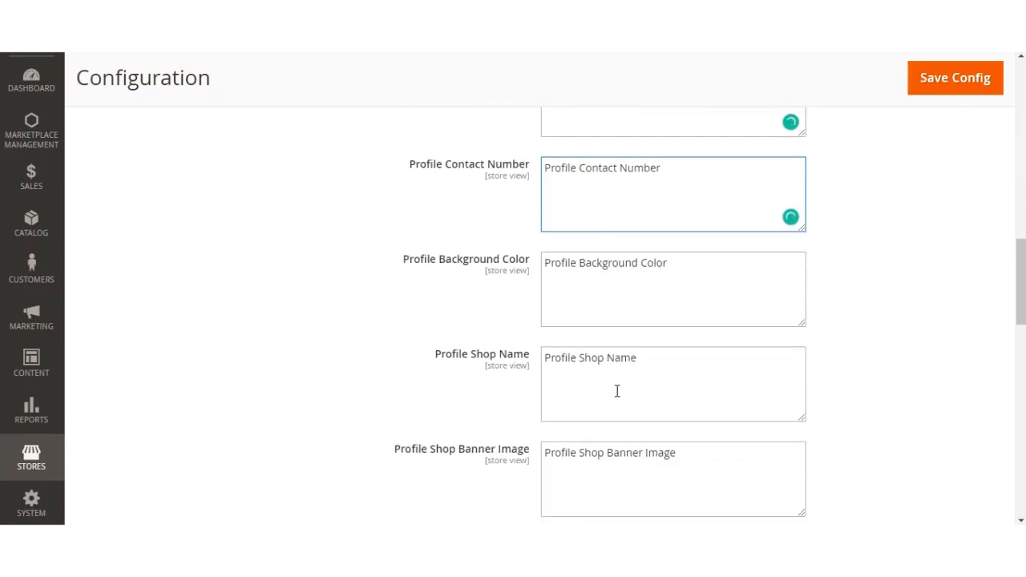
scroll(580, 339, up, 3)
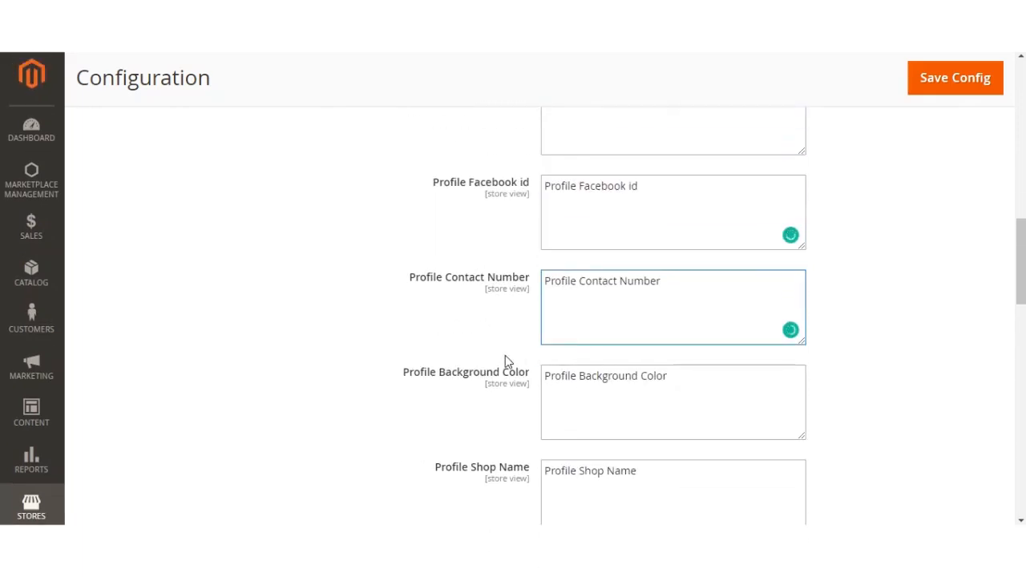
scroll(488, 393, down, 4)
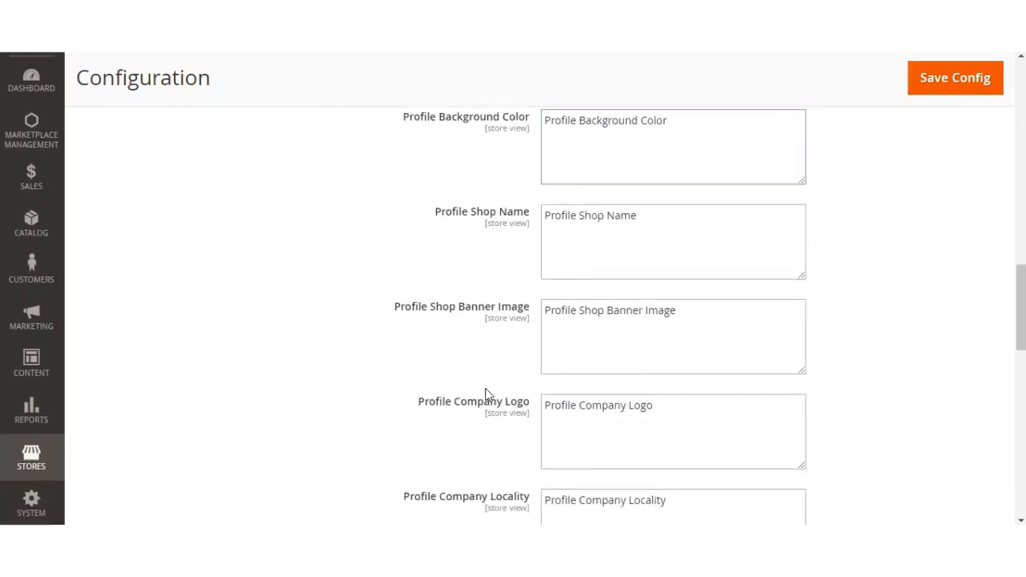
scroll(495, 392, down, 9)
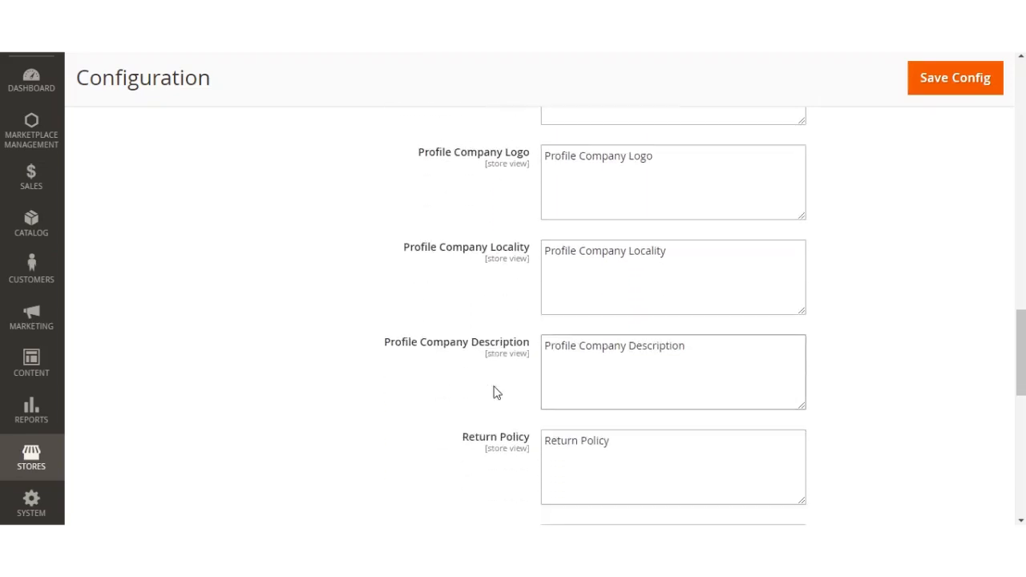
scroll(495, 392, down, 2)
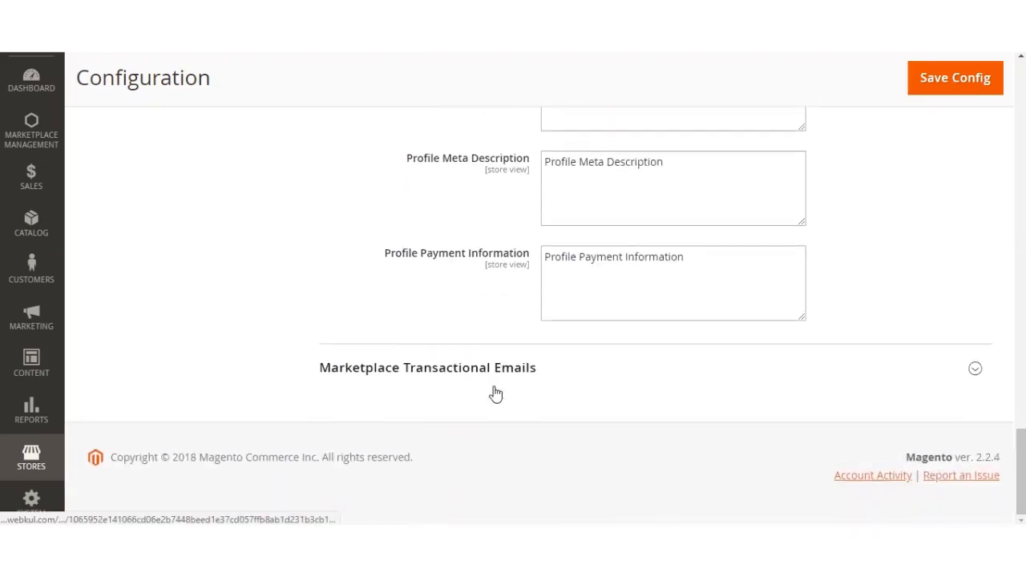
- Collapse Marketplace Profile Page Fields Hints and expand Marketplace Transactional Emails
scroll(494, 392, up, 13)
scroll(495, 392, up, 6)
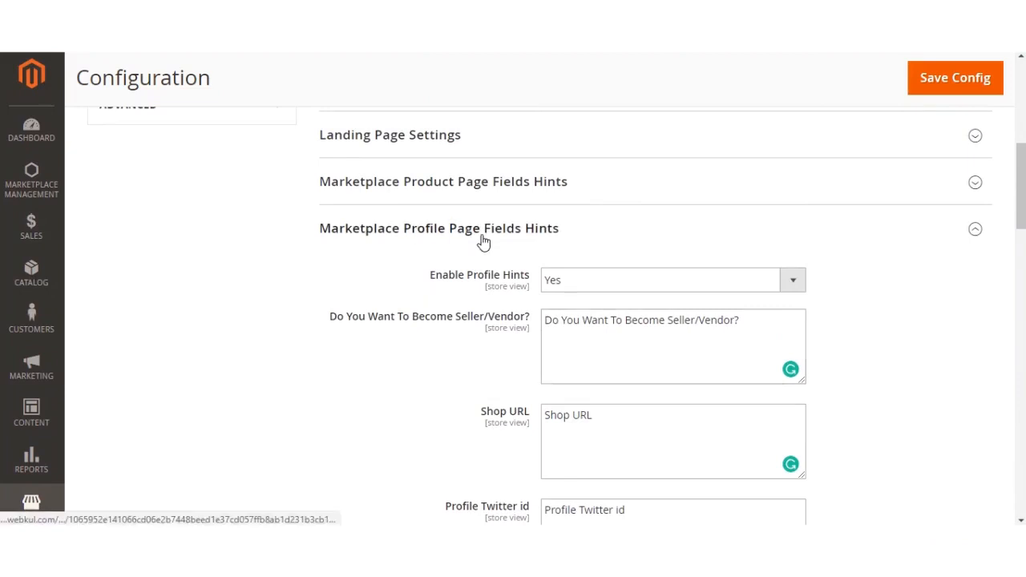
click(482, 239)
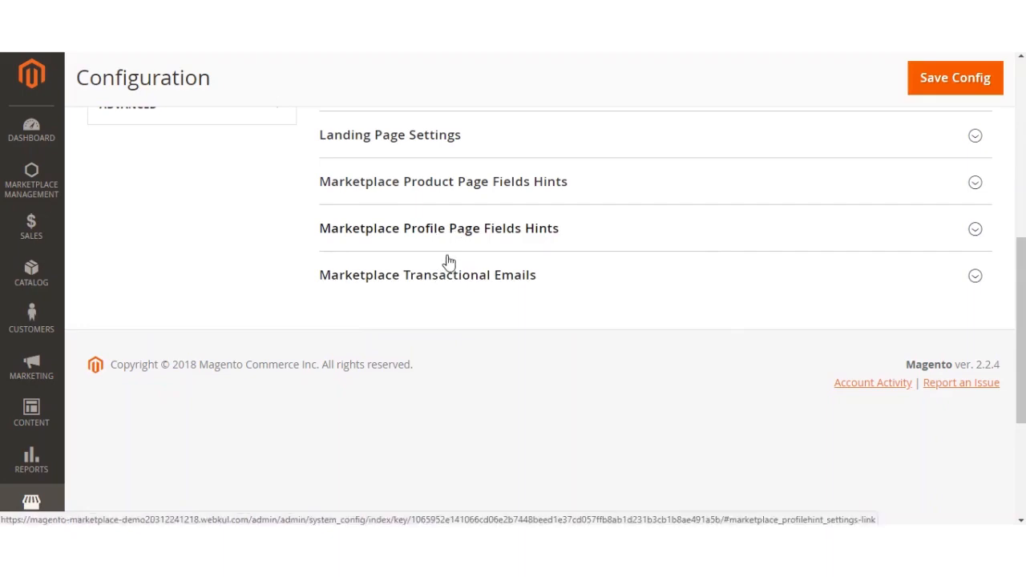
click(441, 281)
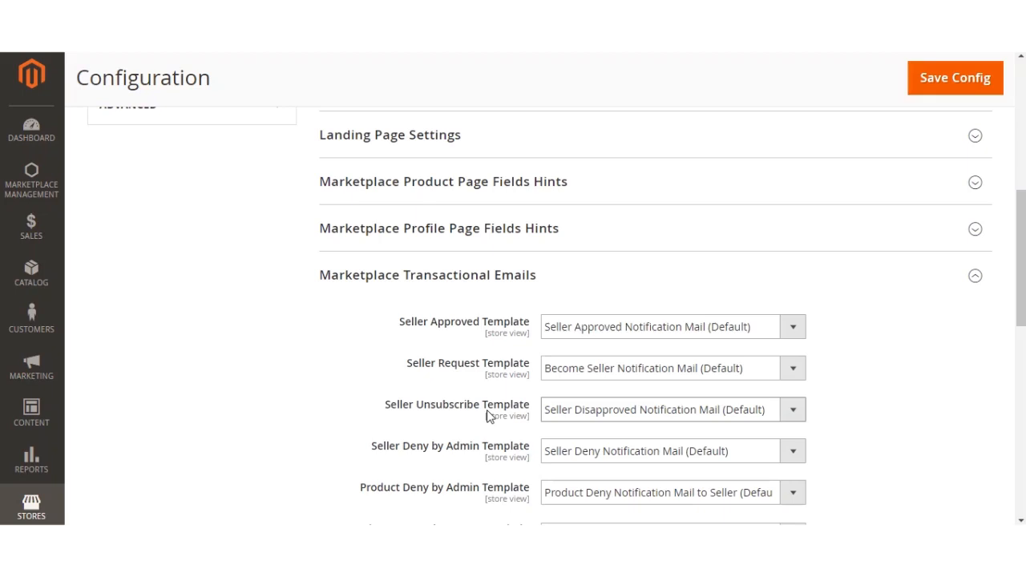
- Examine the Seller Approved Template setting and its available email template choices
drag(403, 329, 528, 330)
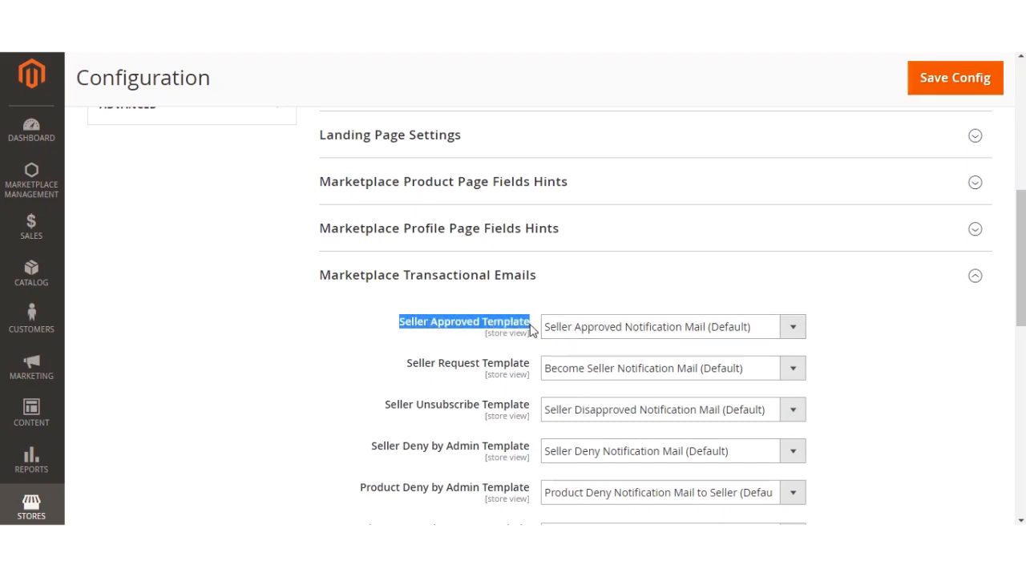
click(530, 329)
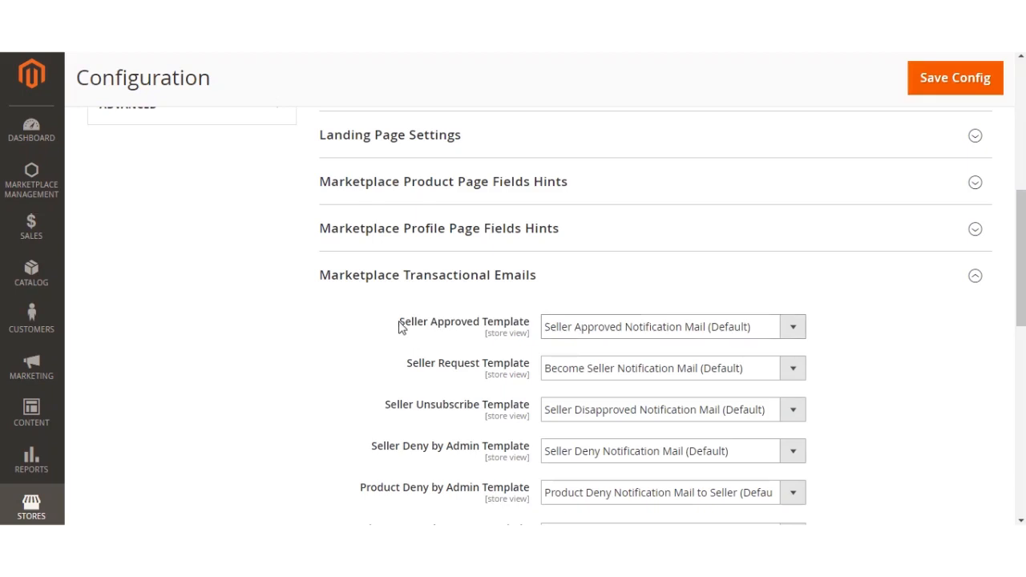
drag(403, 332, 531, 329)
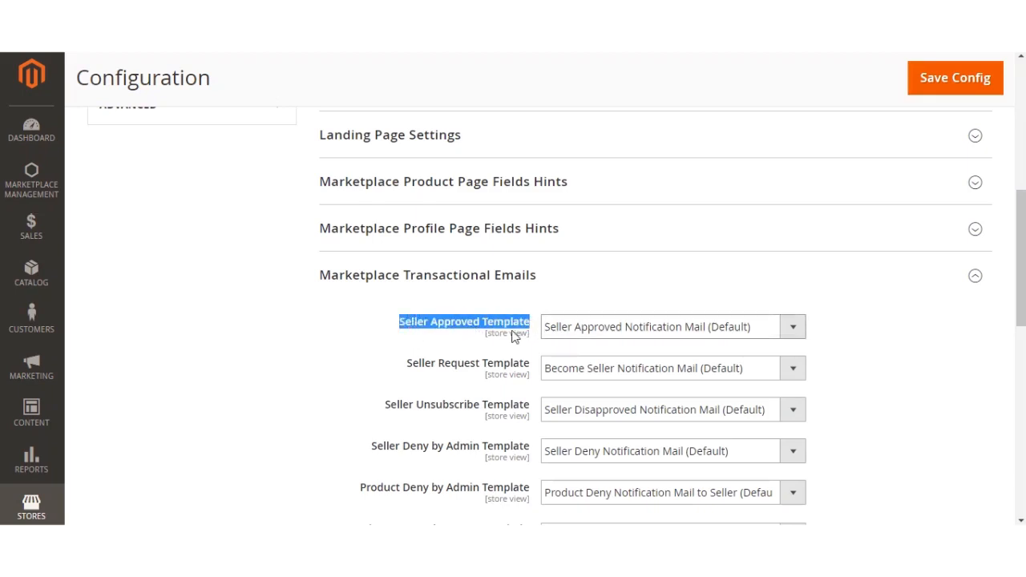
click(787, 329)
click(671, 348)
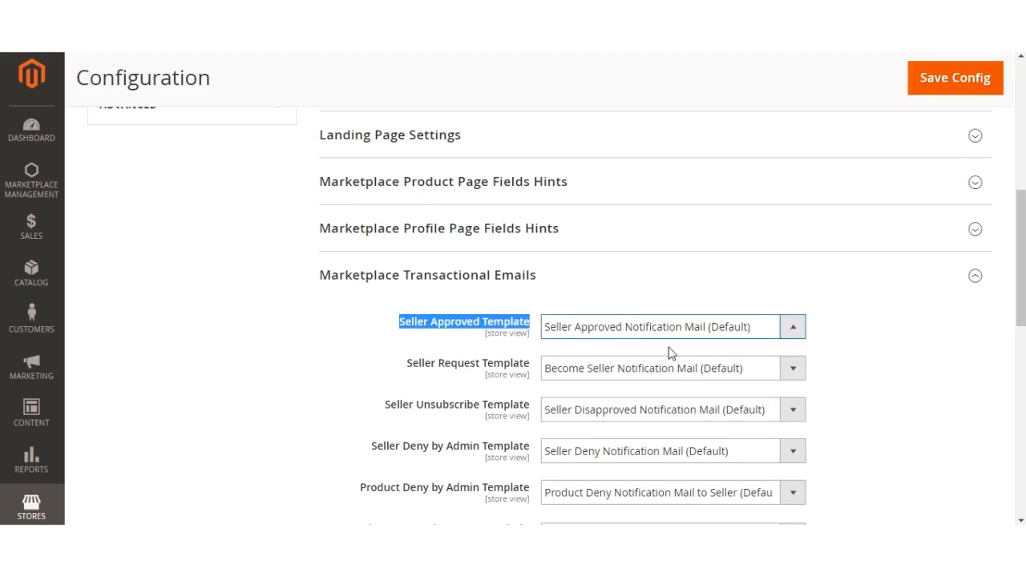
click(600, 317)
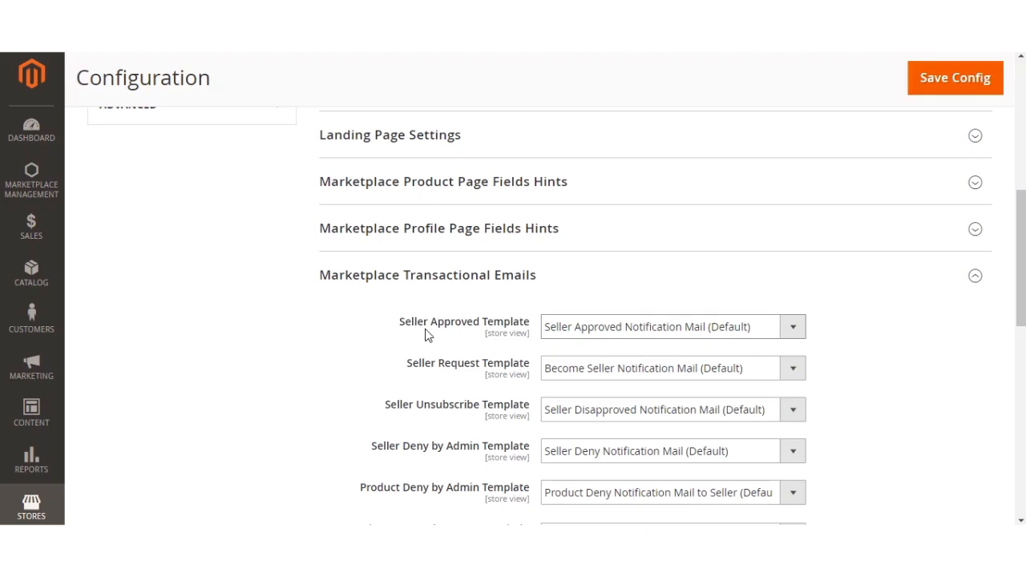
- Examine the Seller Request Template setting and its email template choices under Marketplace Transactional Emails
scroll(425, 335, down, 2)
drag(417, 215, 476, 217)
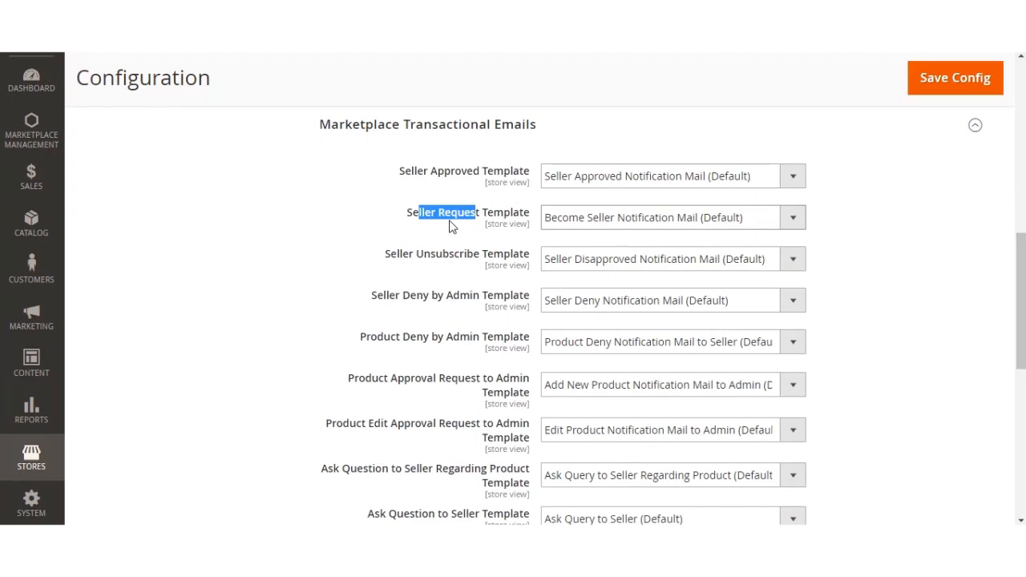
click(621, 228)
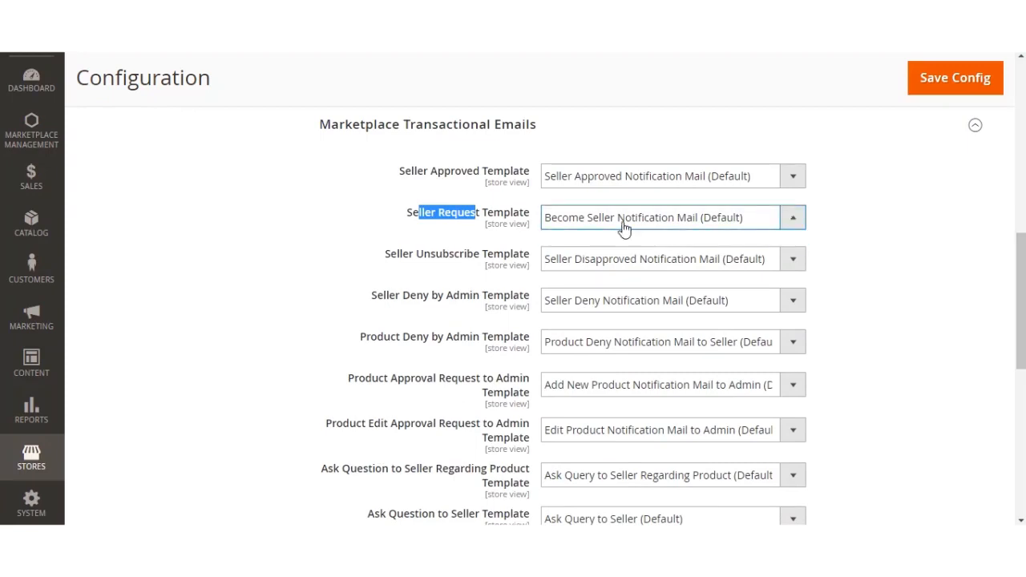
click(331, 221)
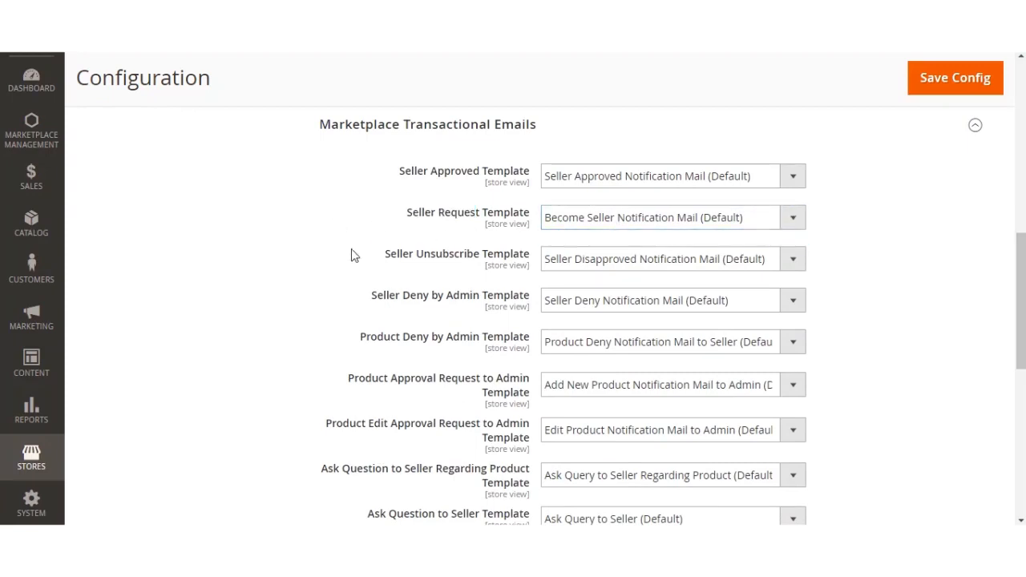
- Review the Seller Unsubscribe, Seller Deny by Admin and Product Deny by Admin template settings, then return to the start of the configuration page
click(391, 266)
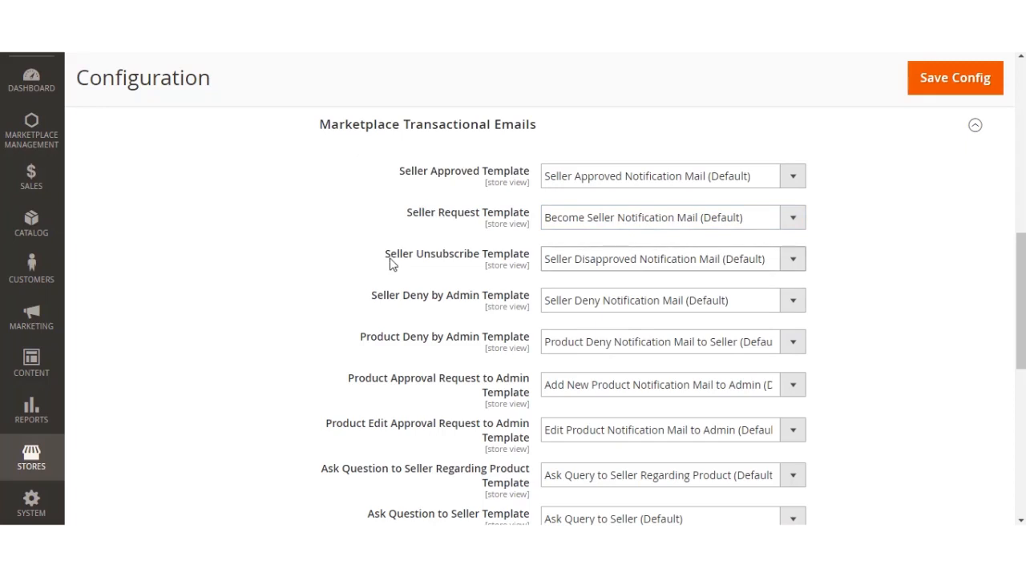
drag(391, 262, 536, 259)
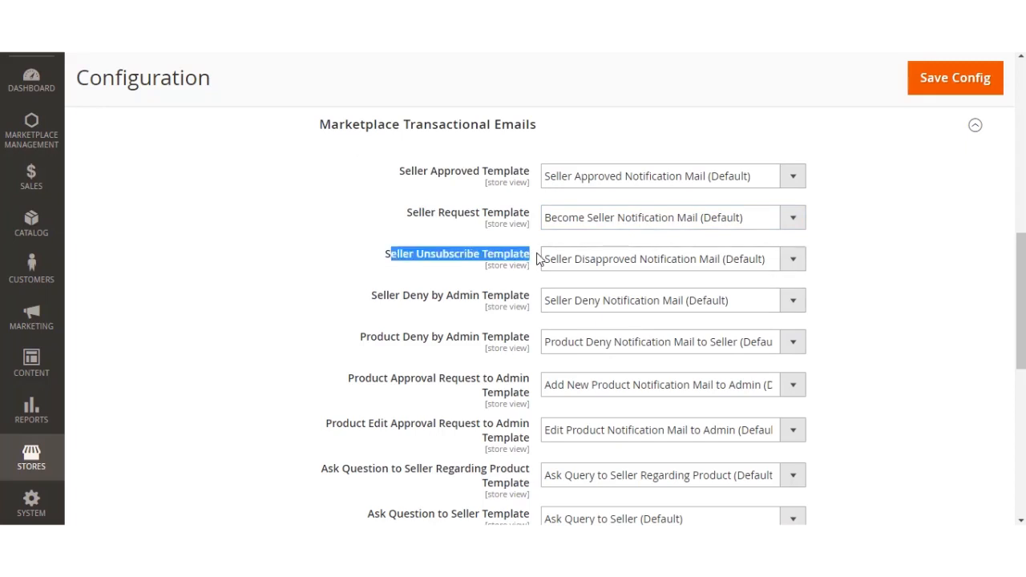
drag(377, 295, 525, 298)
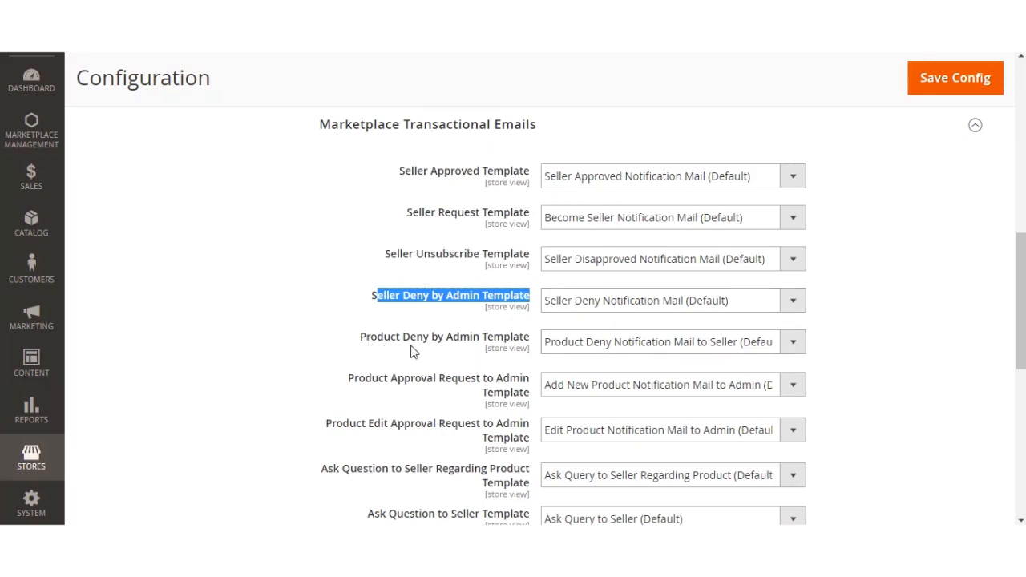
drag(375, 343, 489, 343)
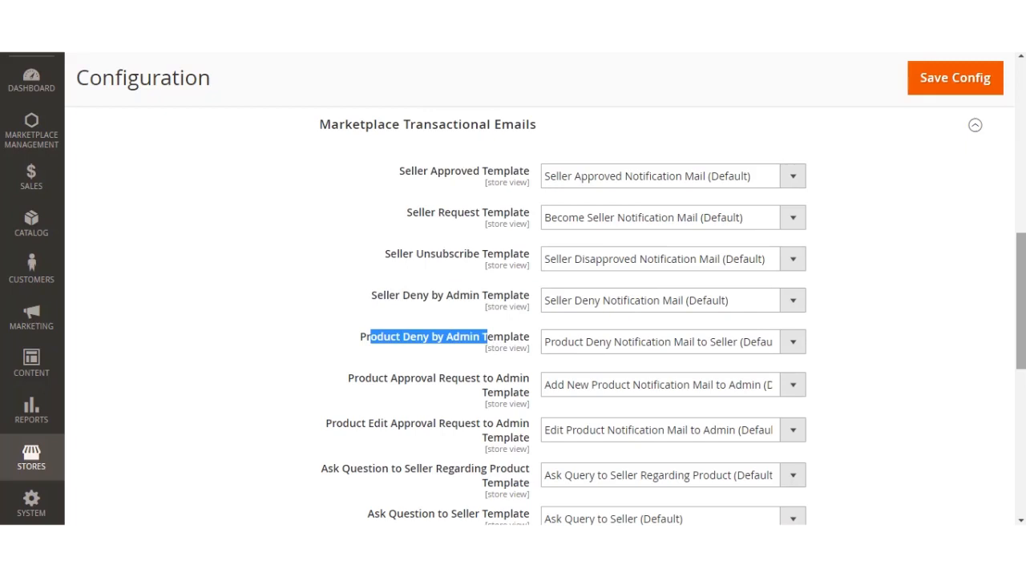
click(502, 343)
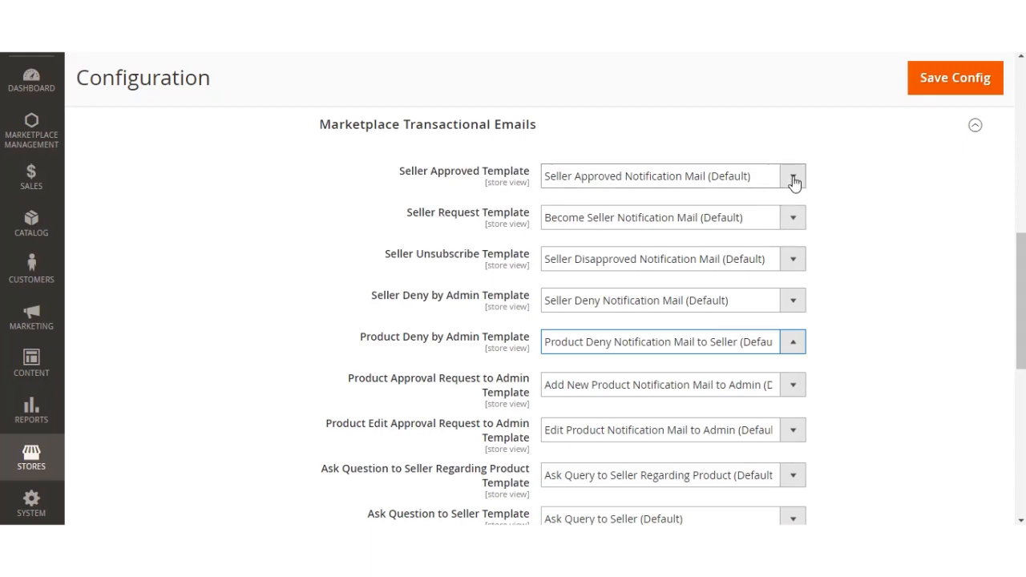
drag(1023, 269, 1008, 136)
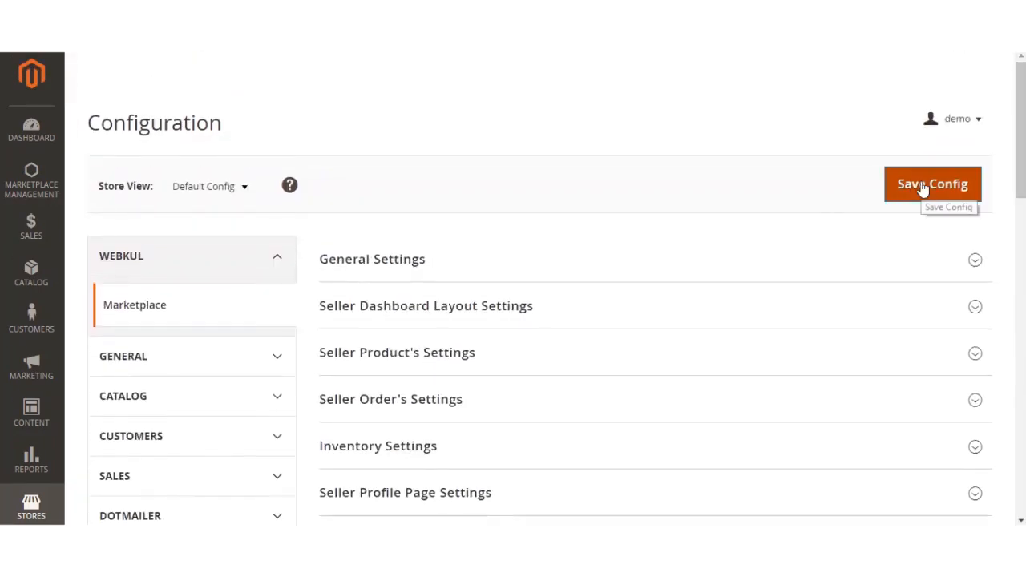